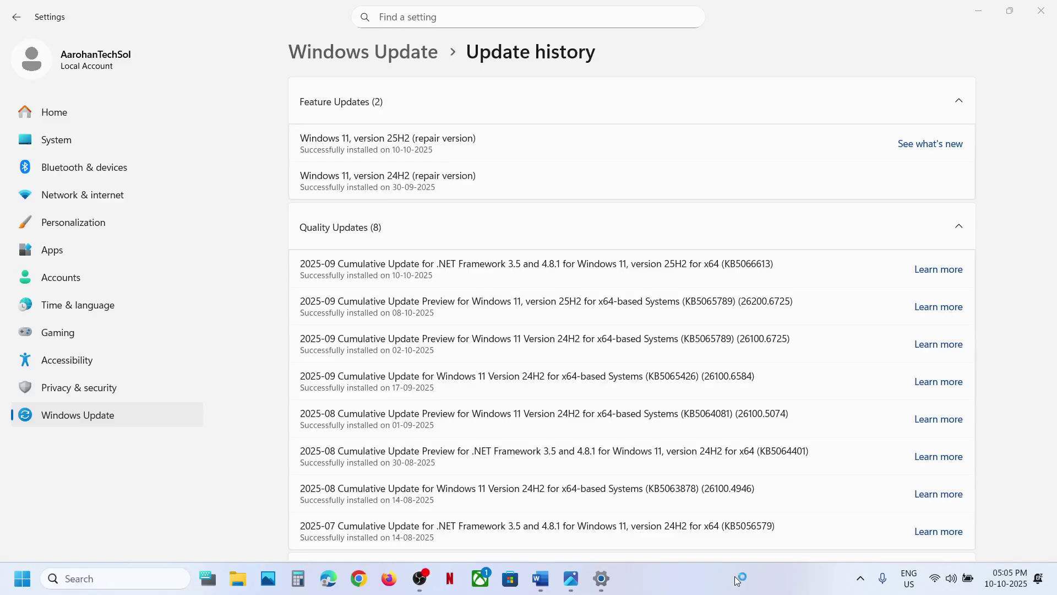
Select the KB5066613 number in the newest .NET Framework quality update entry
double_click(746, 266)
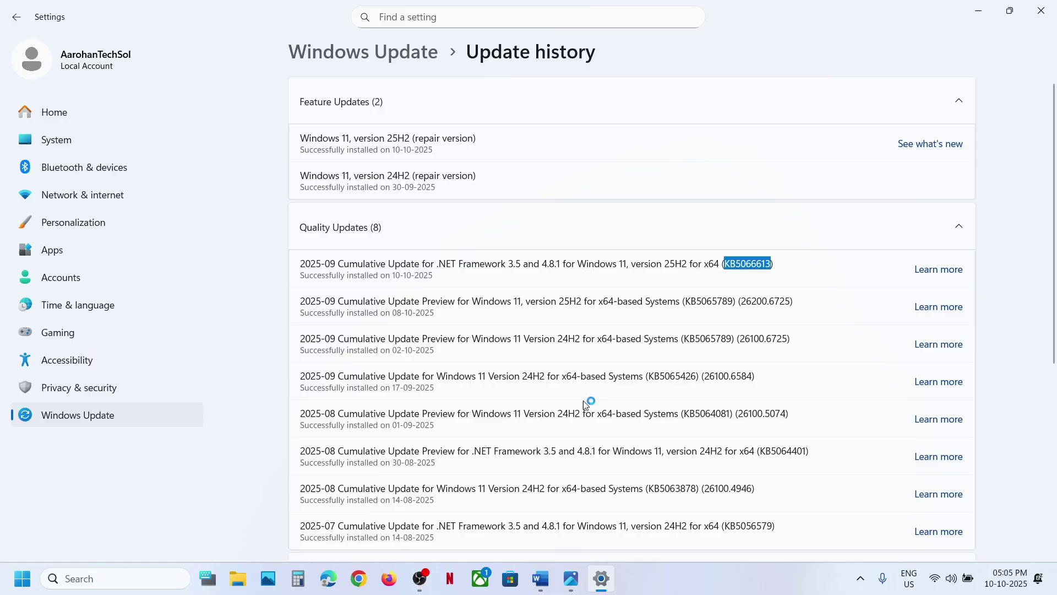
Open the Word update-error notes and follow the microsoft.com software-download/windows11 link
left_click(540, 578)
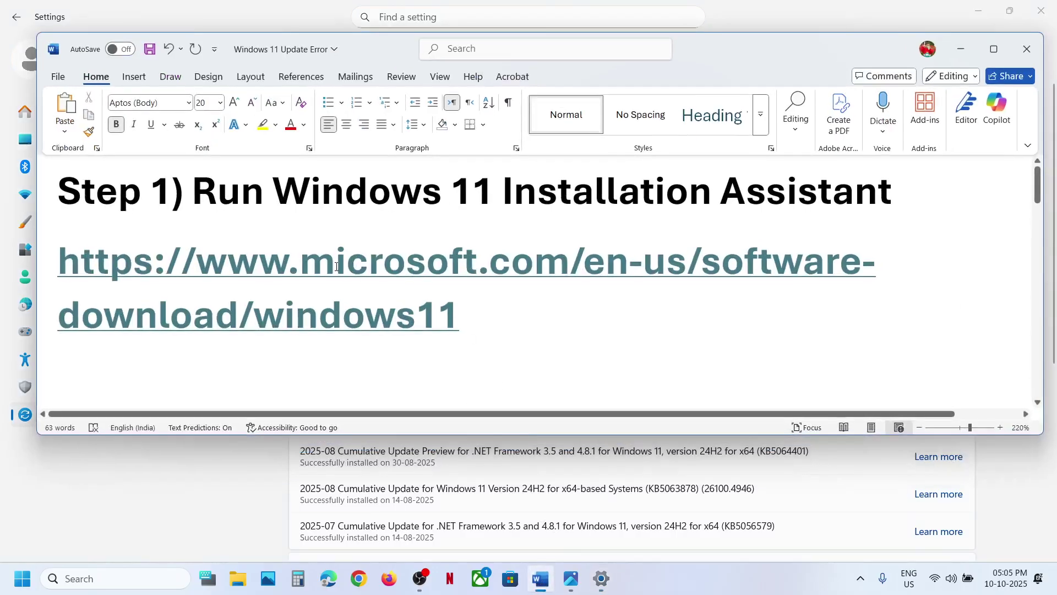
left_click_drag(289, 190, 891, 193)
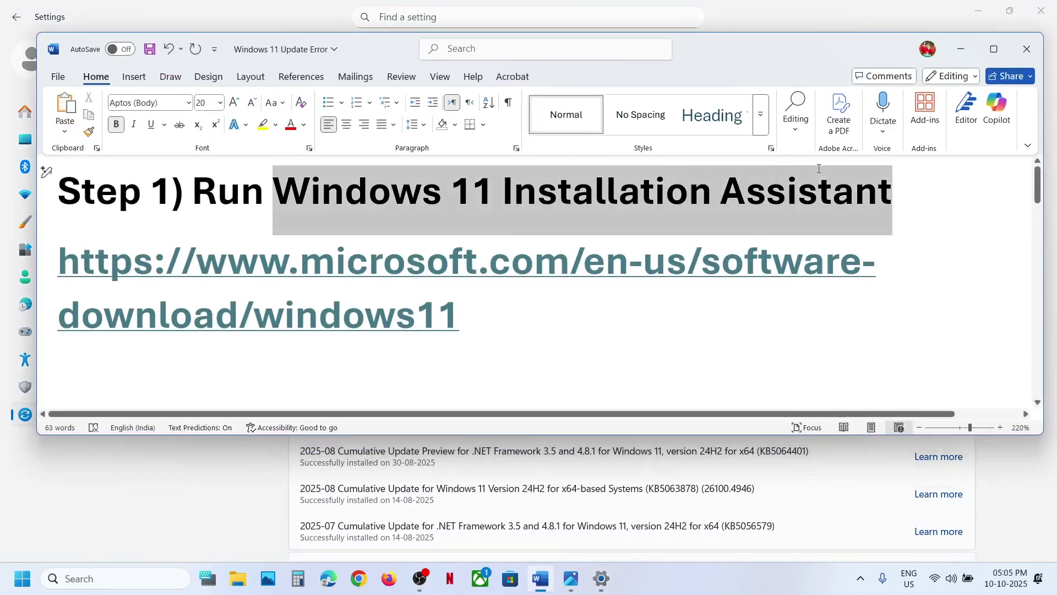
left_click(451, 275, "ctrl")
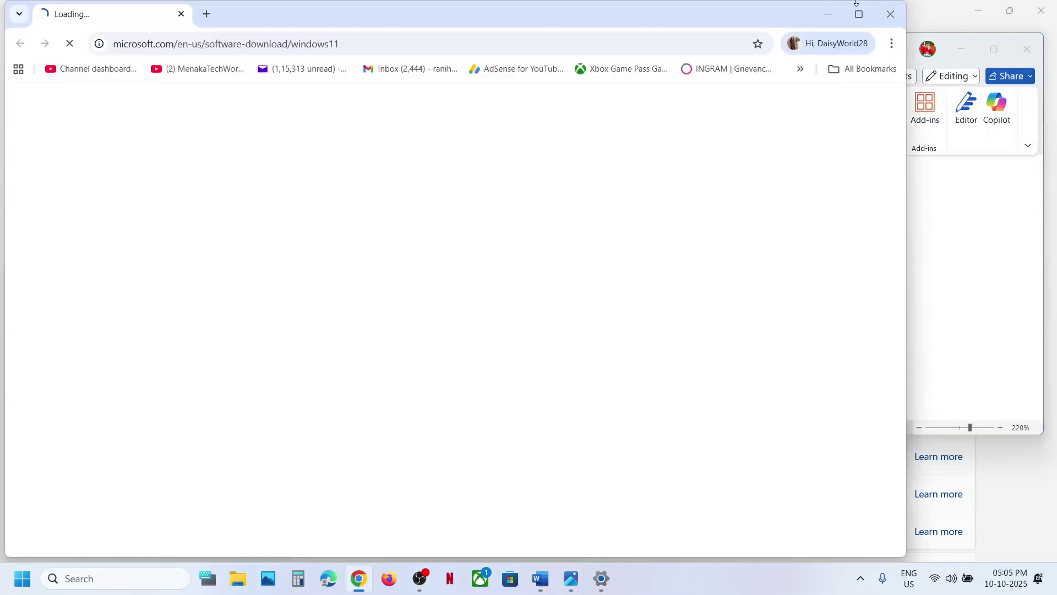
Download and run the Windows 11 Installation Assistant, then close its already-up-to-date notice
left_click(859, 12)
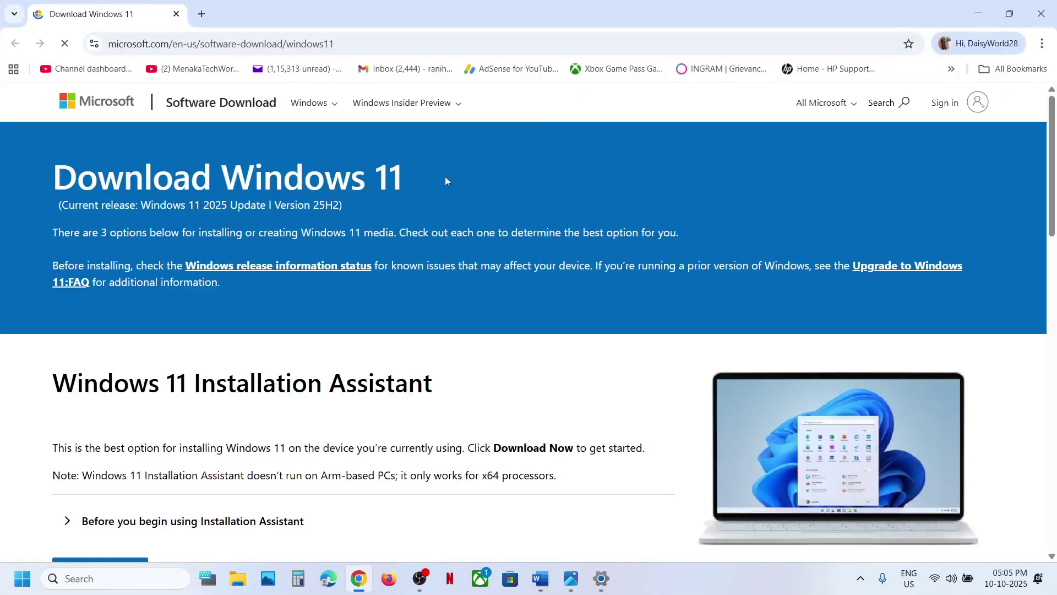
scroll(212, 382, "down", 2)
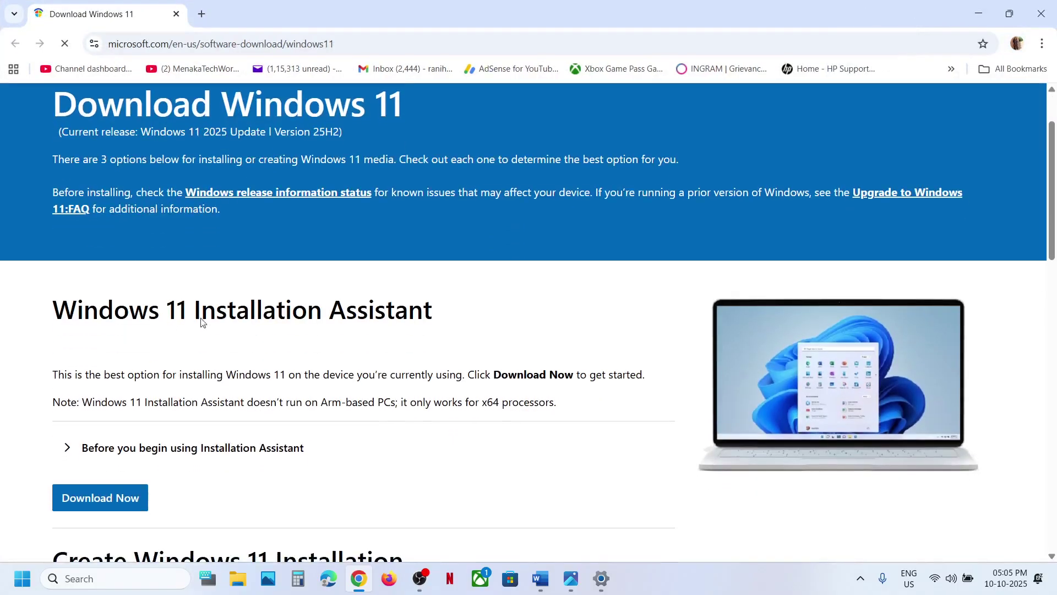
left_click(80, 502)
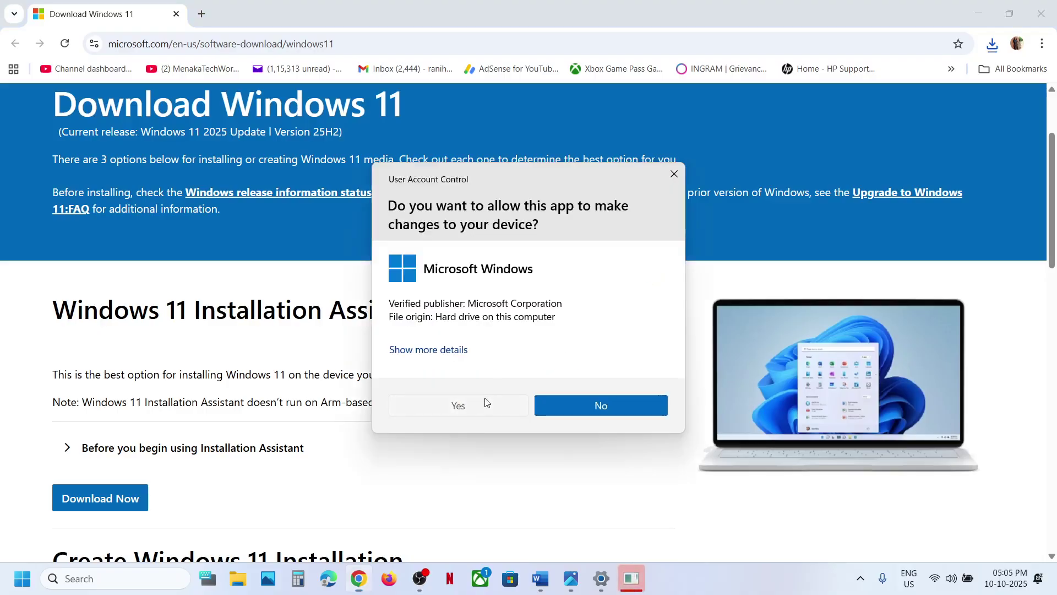
left_click(486, 401)
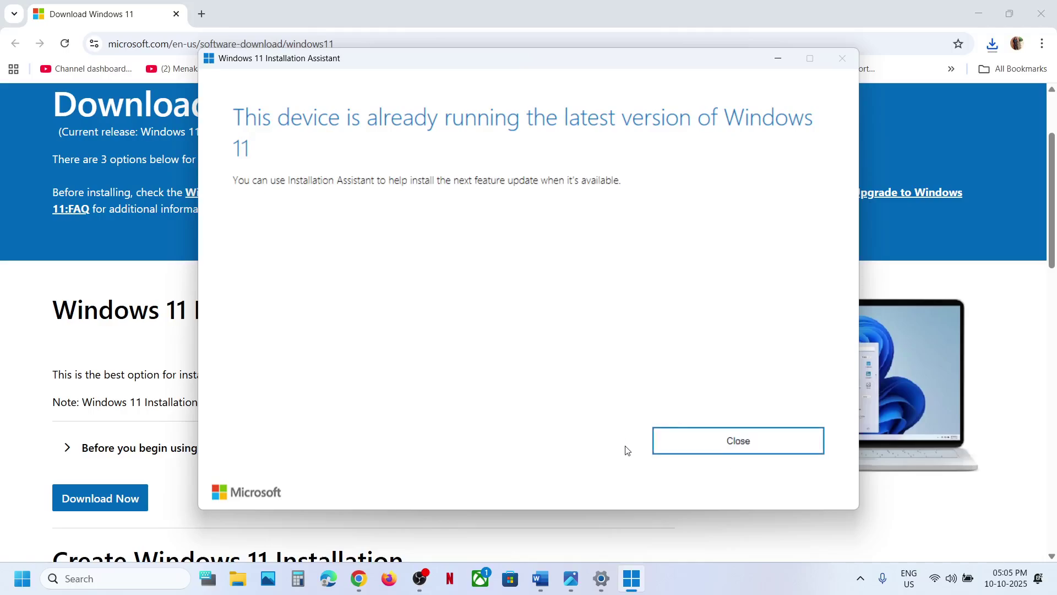
left_click(699, 452)
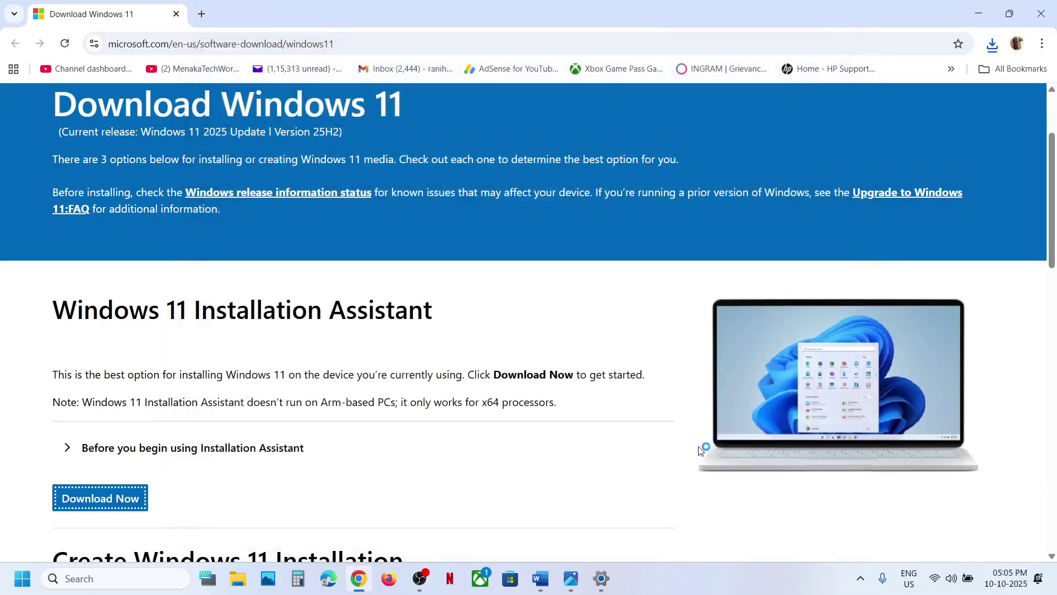
left_click(540, 578)
Search for cmd and launch Command Prompt as administrator
scroll(479, 374, "down", 5)
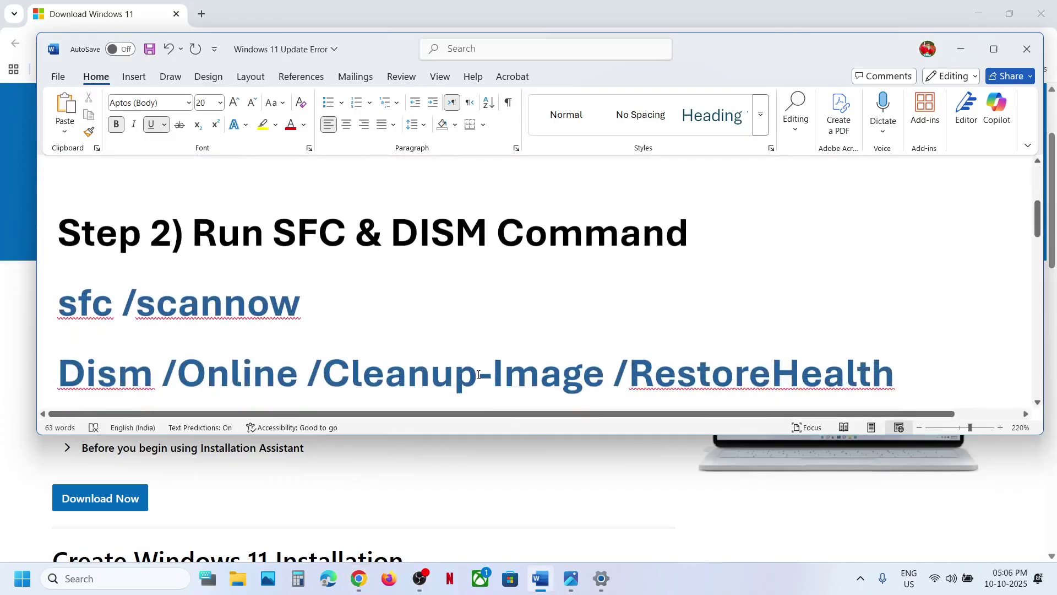
double_click(213, 305)
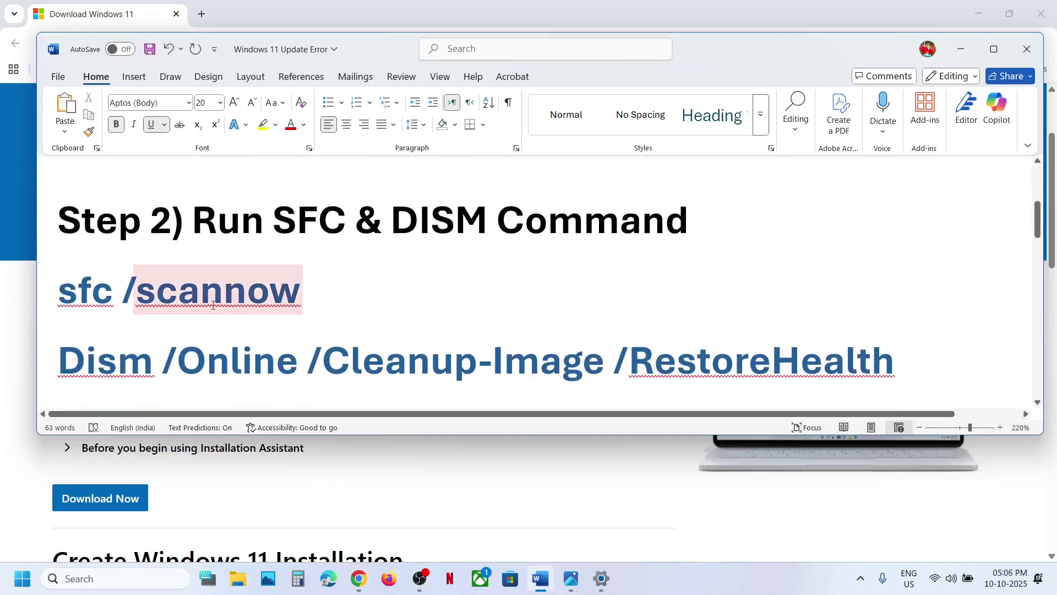
left_click(106, 578)
type("cmd")
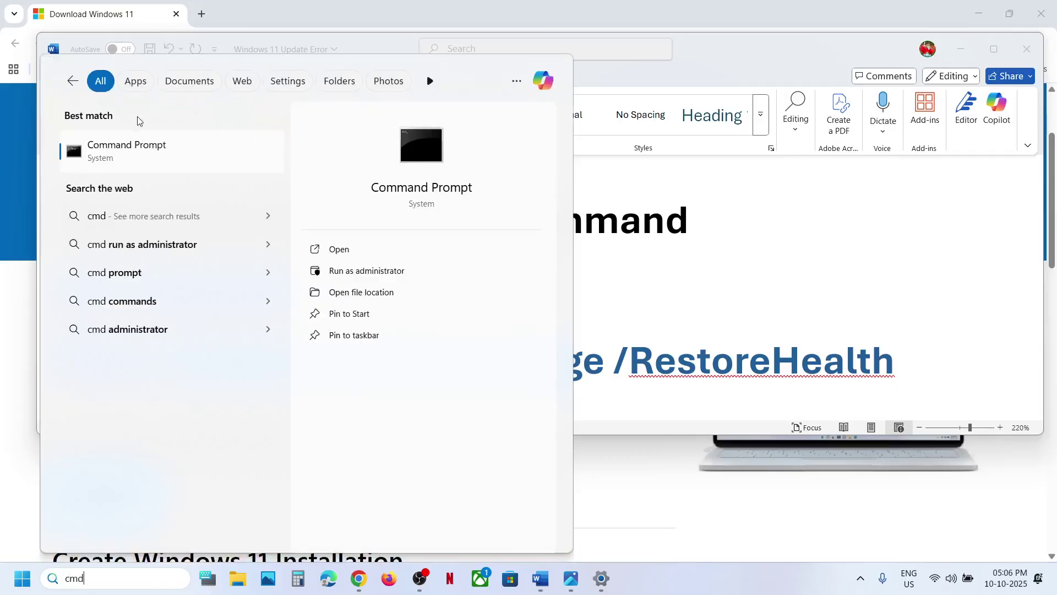
right_click(130, 151)
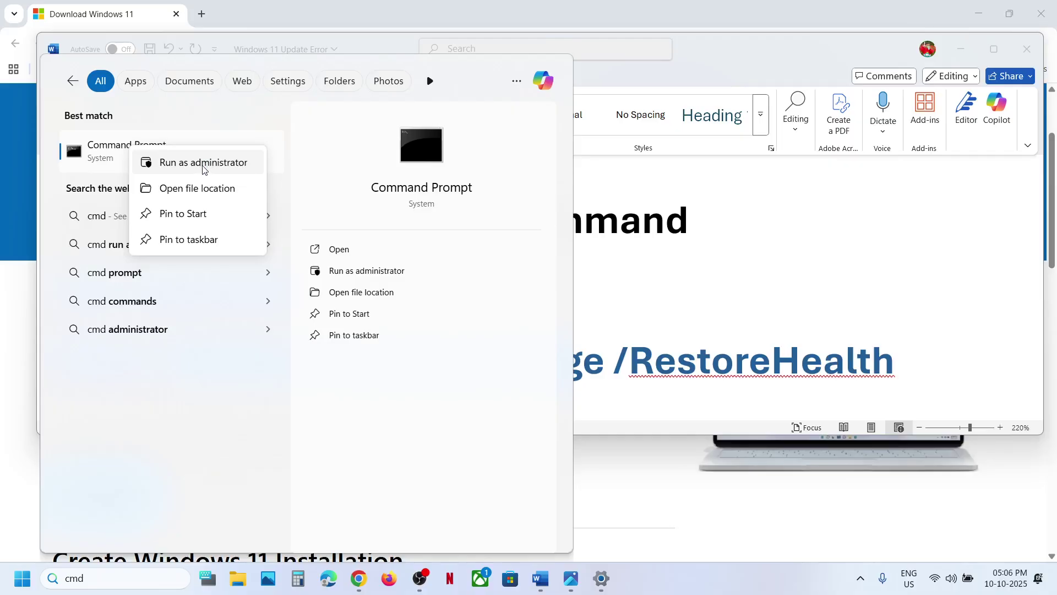
key("Escape")
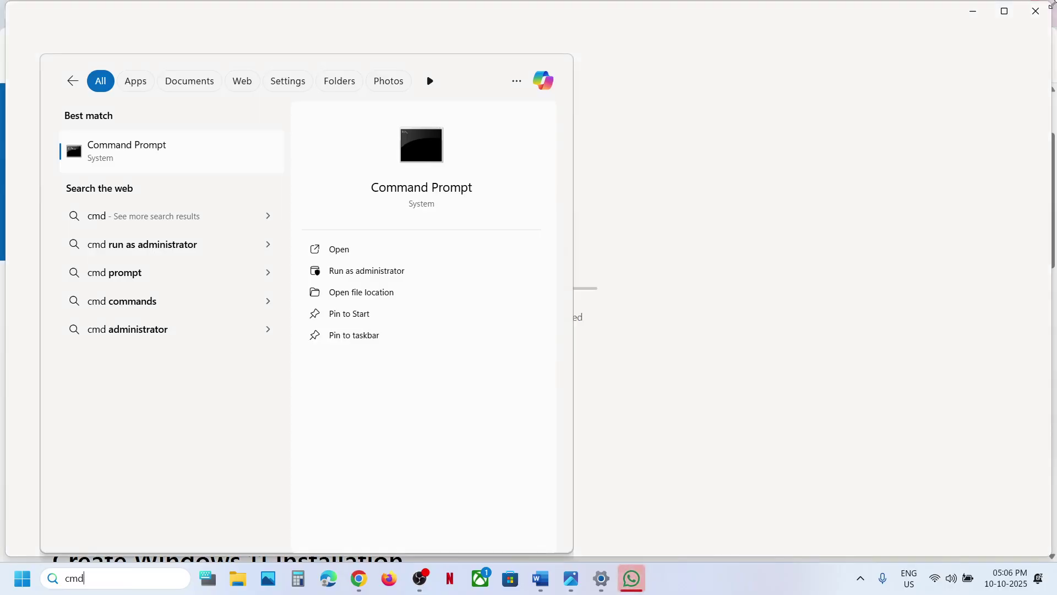
key("ctrl+shift+Return")
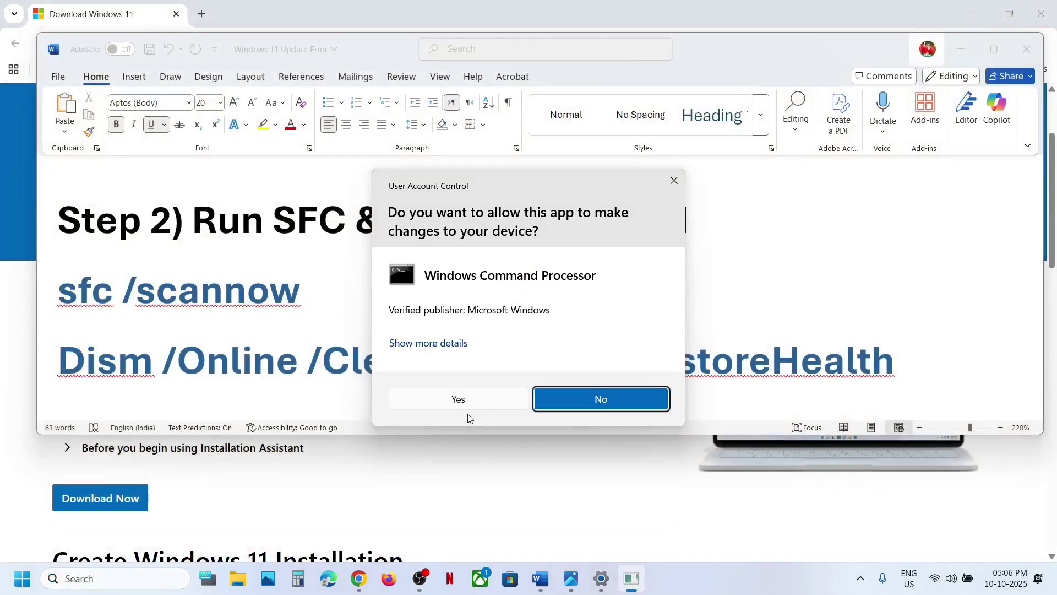
Approve admin access, then paste and run sfc /scannow in the elevated Command Prompt
left_click(457, 399)
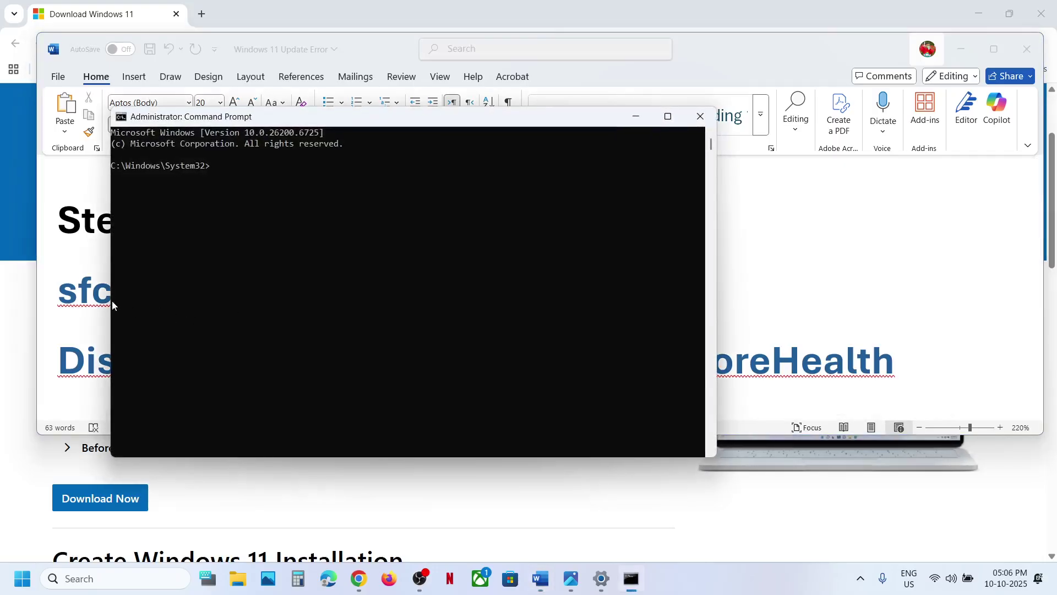
left_click(95, 299)
triple_click(93, 299)
key("super+c")
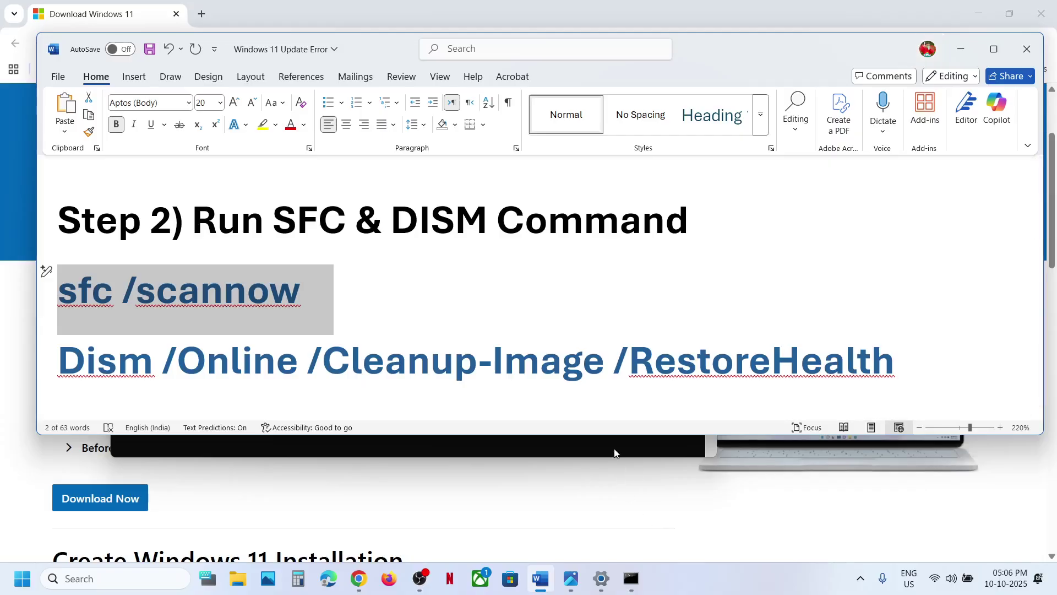
left_click(631, 578)
left_click(420, 231)
right_click(419, 237)
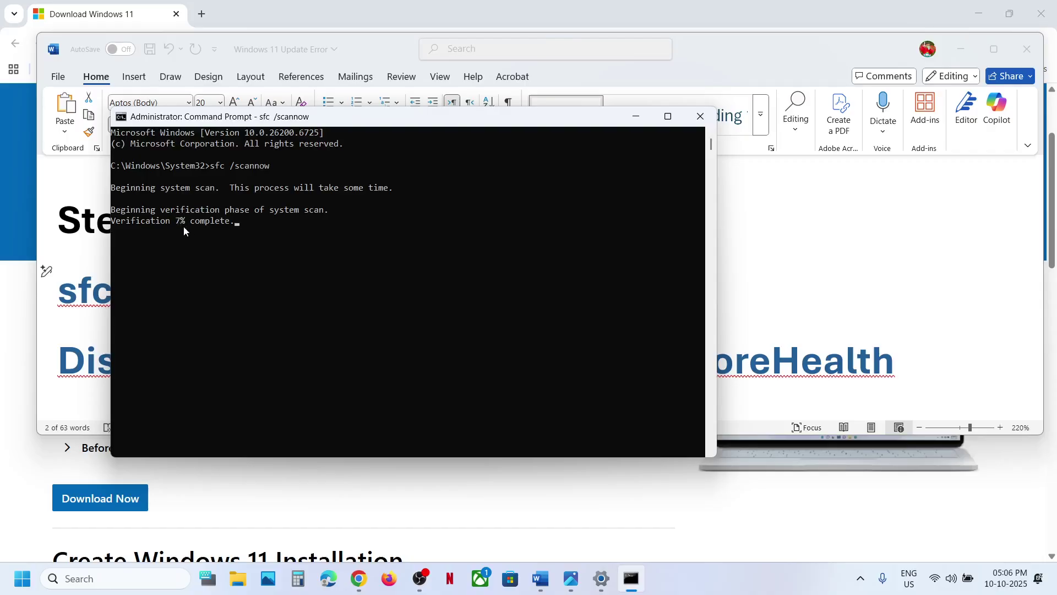
Select the Dism /Online /Cleanup-Image /RestoreHealth line in the notes while the scan runs
left_click(793, 366)
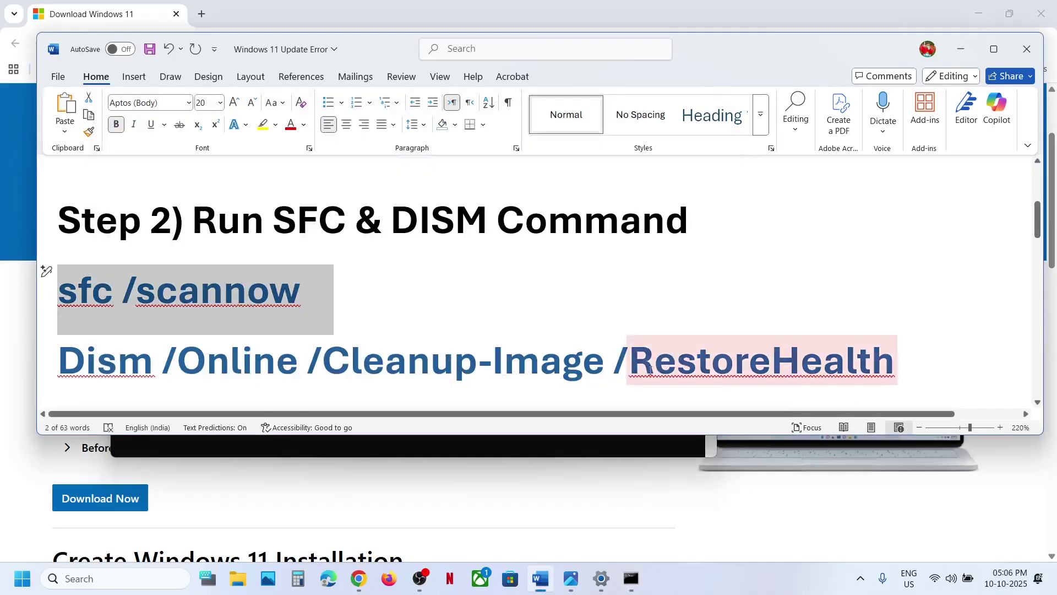
triple_click(401, 366)
left_click(414, 441)
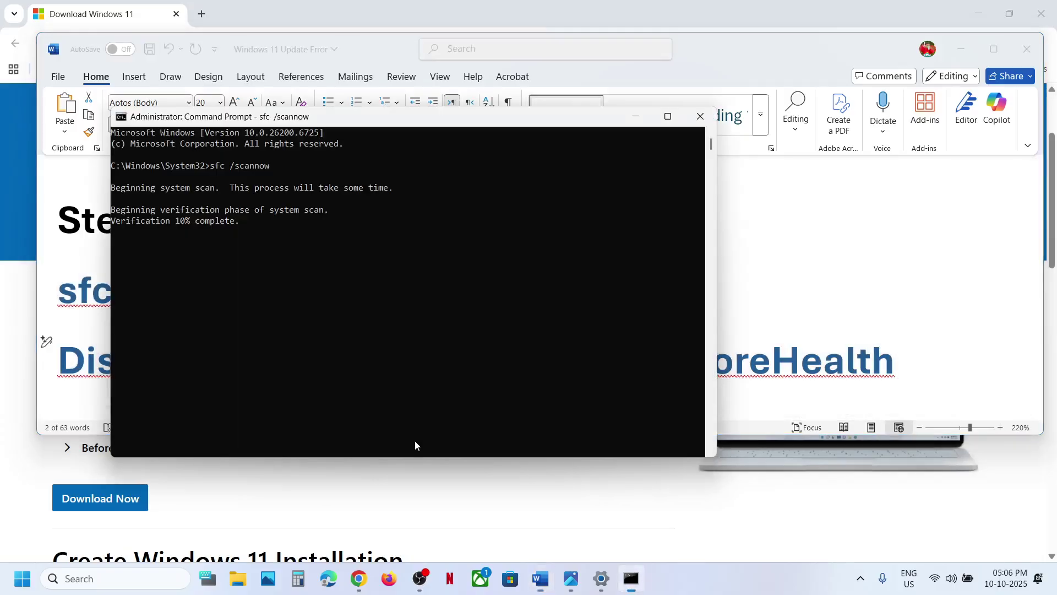
left_click(336, 275)
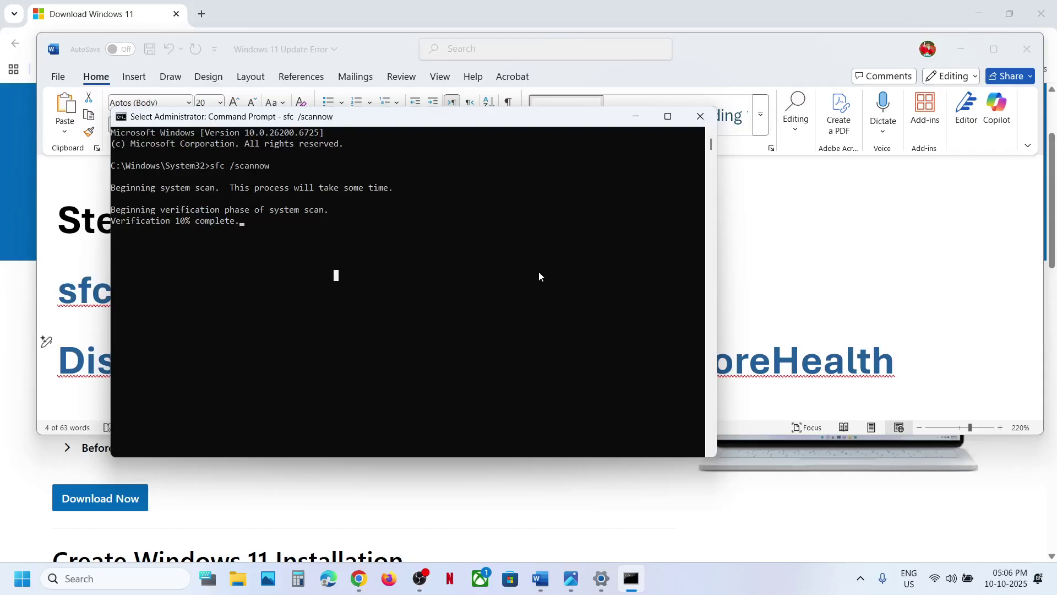
key("alt+Tab")
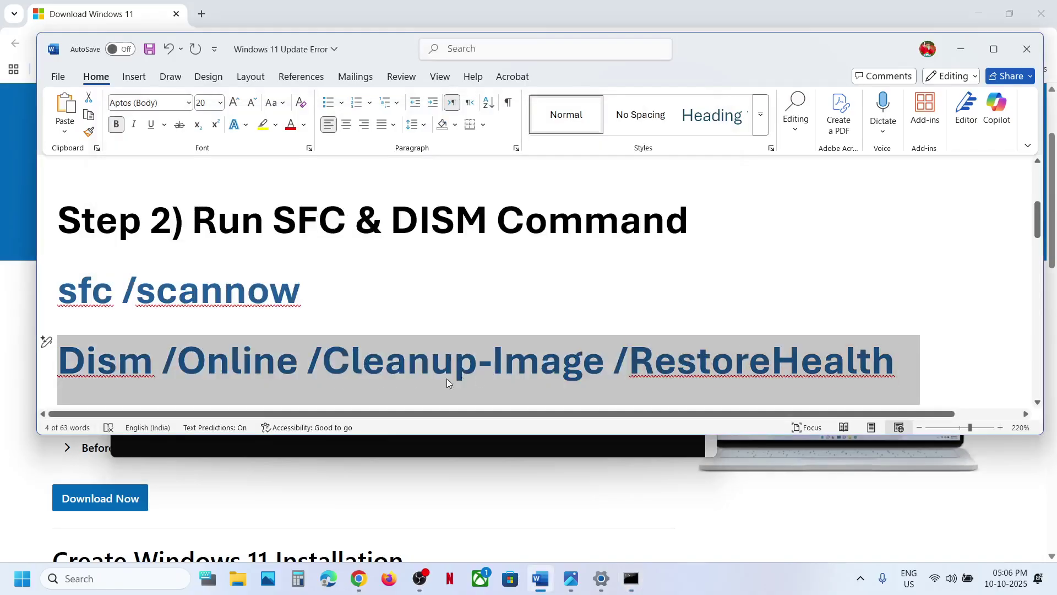
left_click(472, 449)
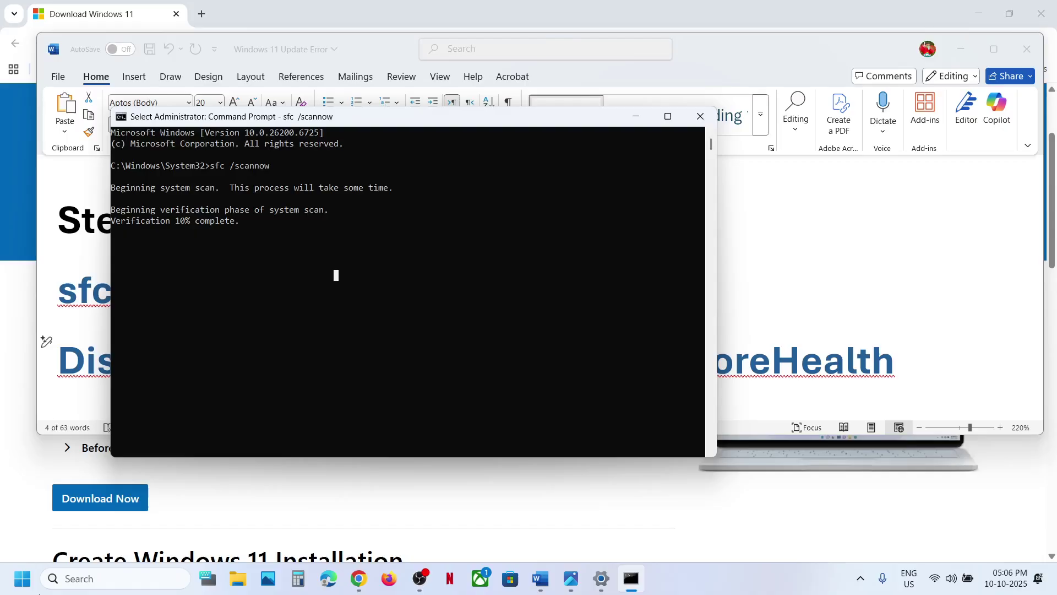
key("super")
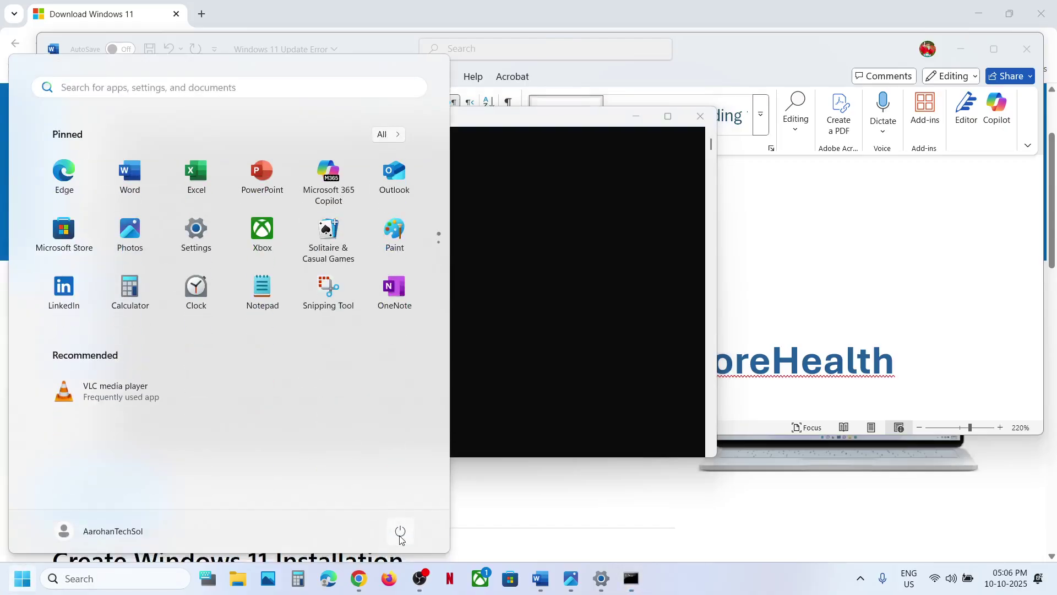
Dismiss the Start menu's power options and scroll the notes further down
left_click(401, 530)
left_click(854, 311)
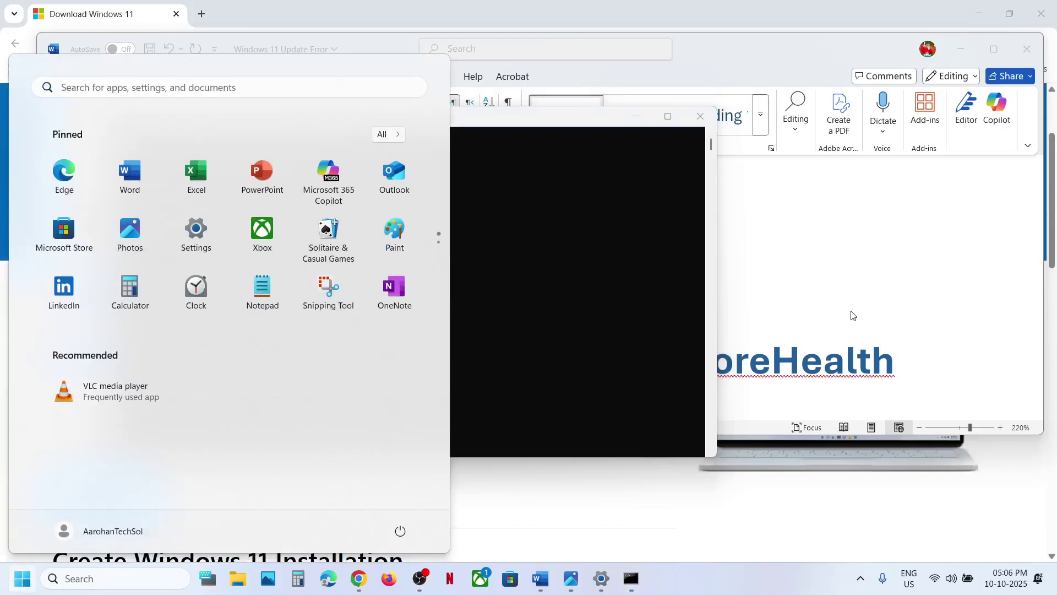
left_click(754, 292)
scroll(477, 314, "down", 3)
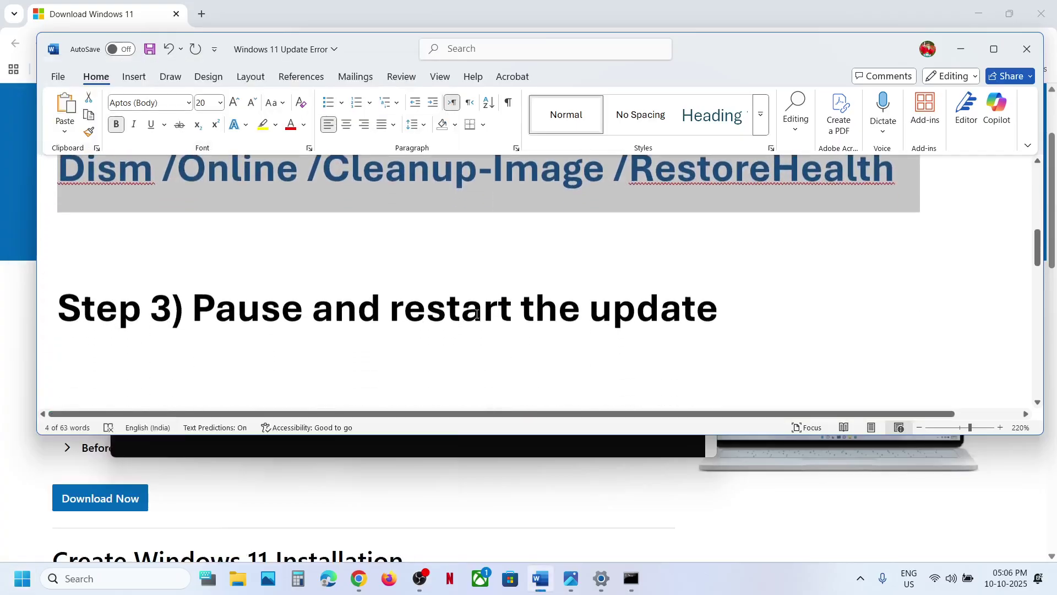
Pause Windows updates for 1 week, then resume them to start a new check
left_click(601, 578)
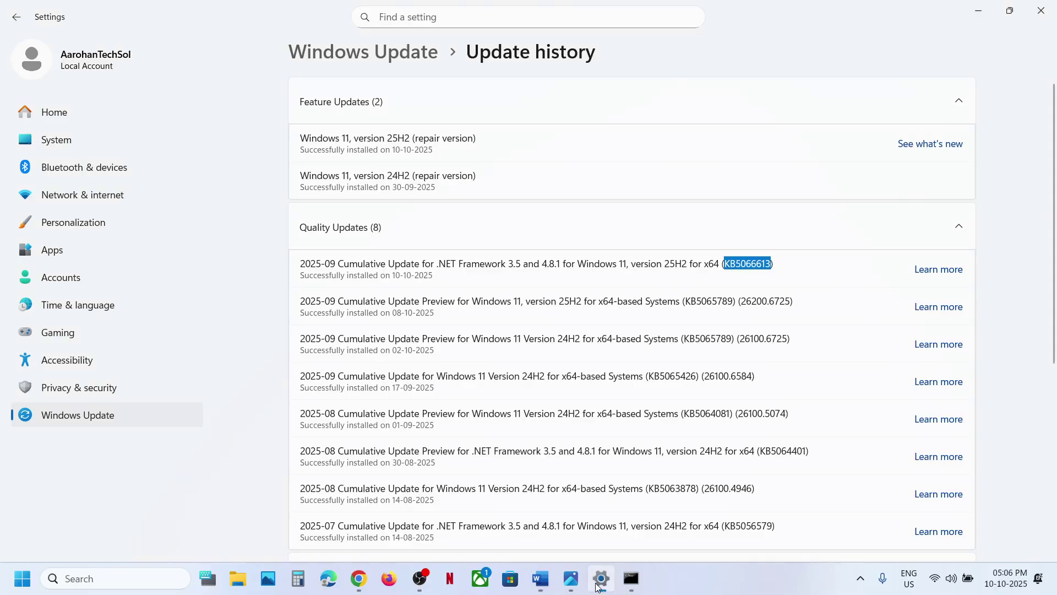
left_click(105, 417)
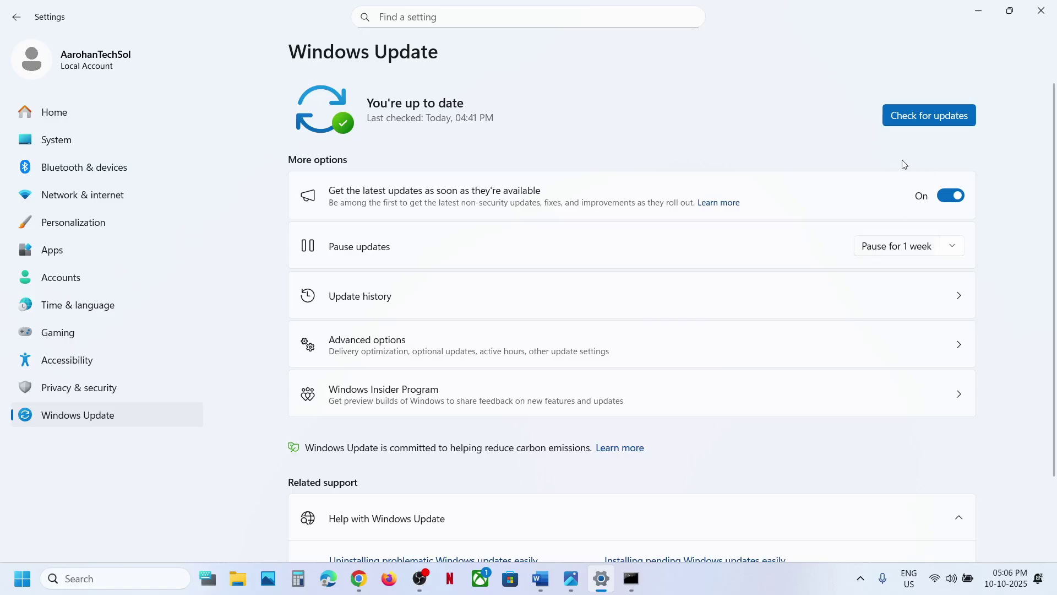
left_click(878, 249)
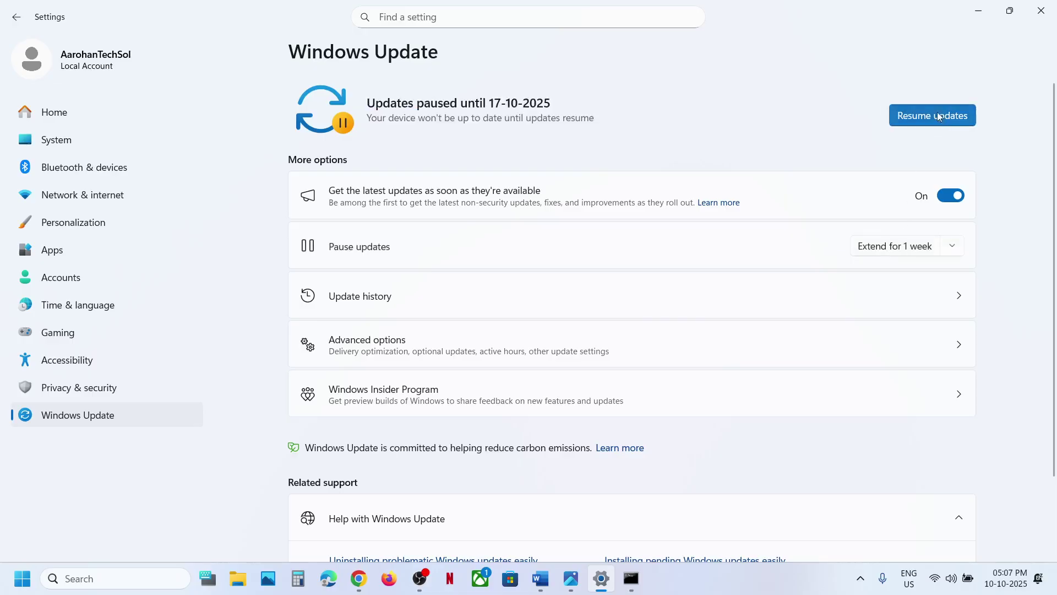
left_click(918, 118)
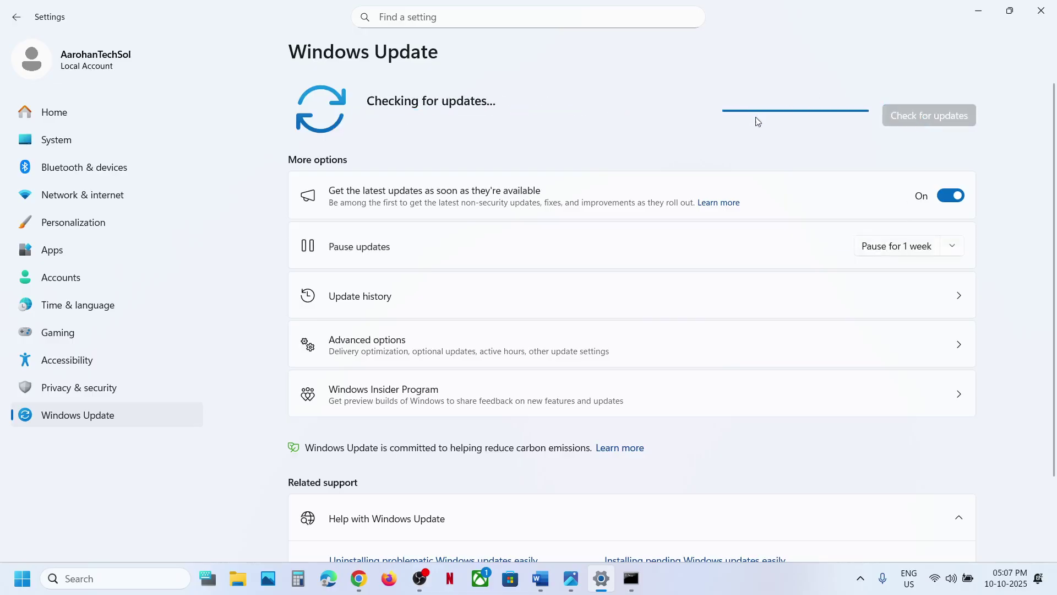
left_click(545, 587)
scroll(365, 315, "down", 5)
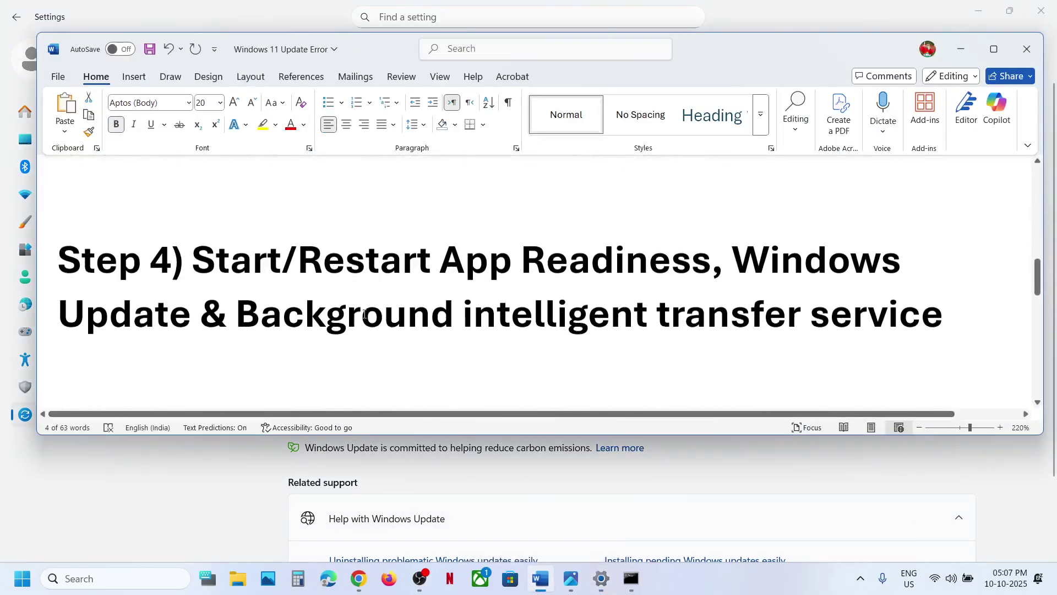
Close the stray browser window and open the Services console via a 'serv' search
left_click(107, 579)
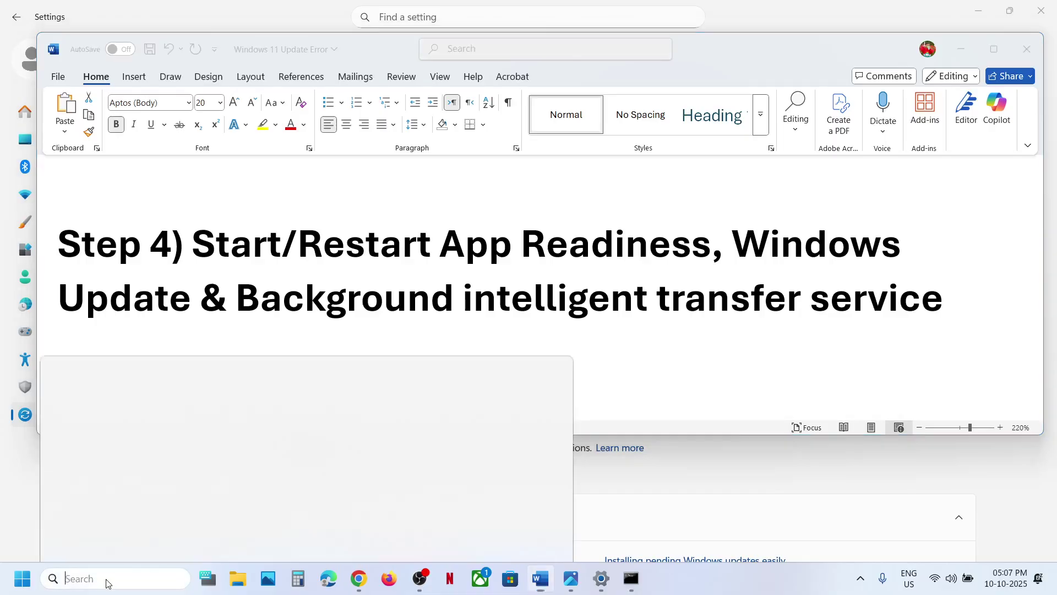
type("services")
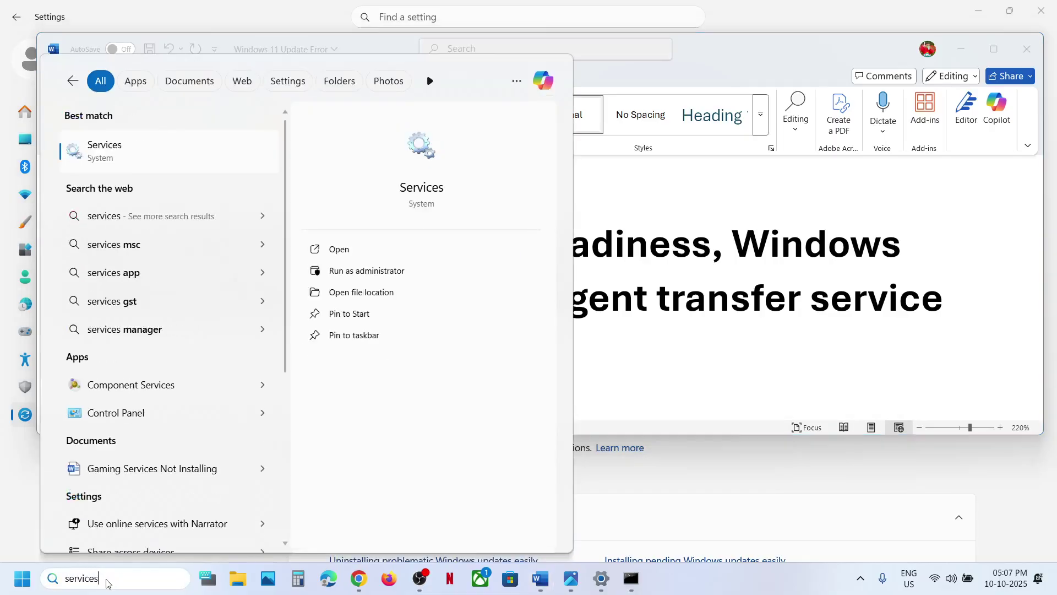
key("Escape")
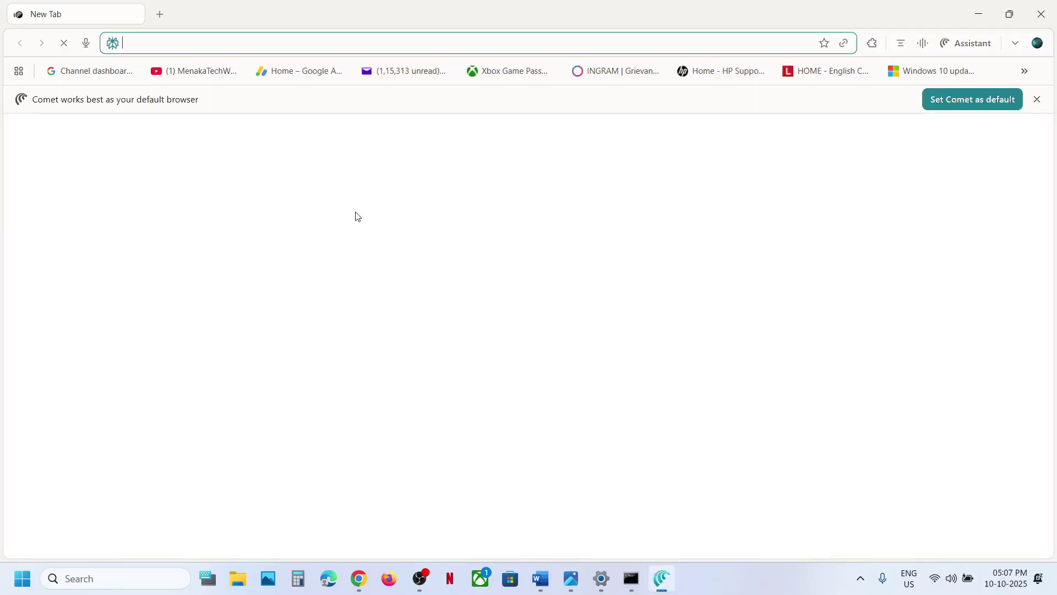
left_click(1051, 8)
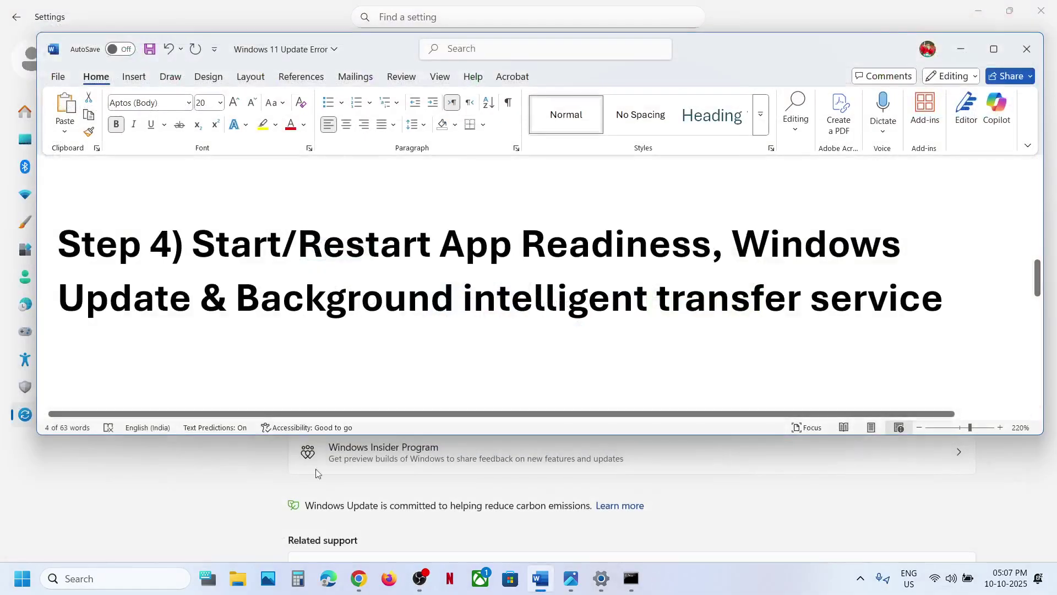
left_click(150, 585)
type("serv")
key("Return")
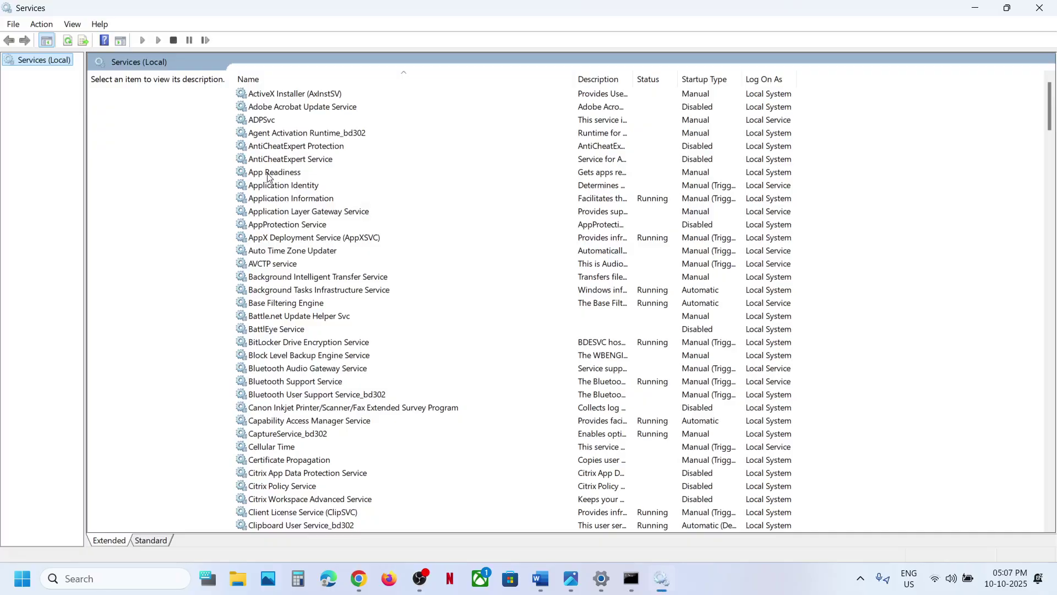
Set App Readiness startup type to Automatic, start the service, then restart it
left_click(325, 173)
double_click(324, 173)
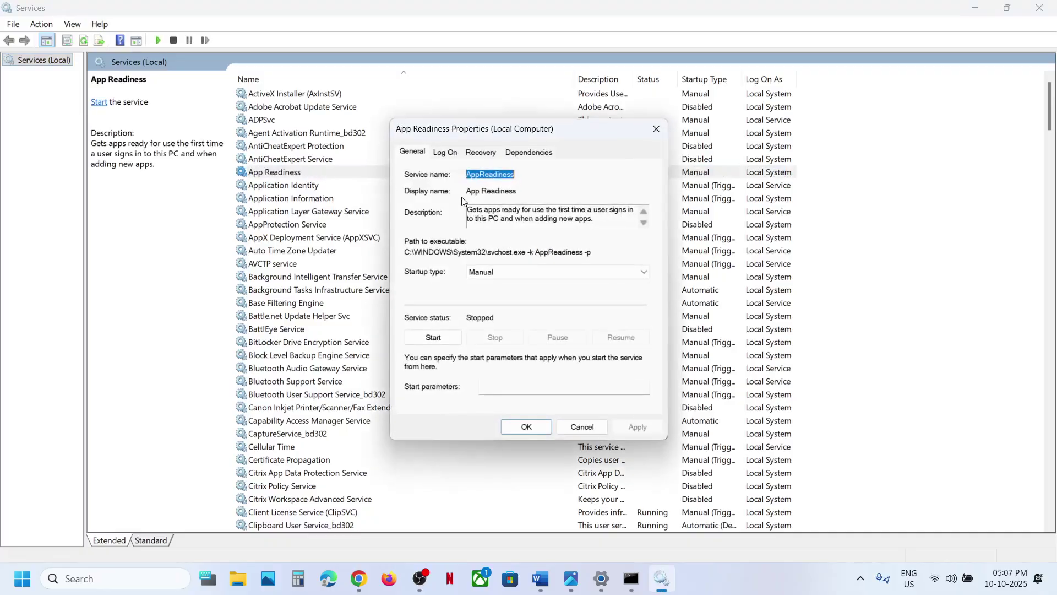
left_click(485, 271)
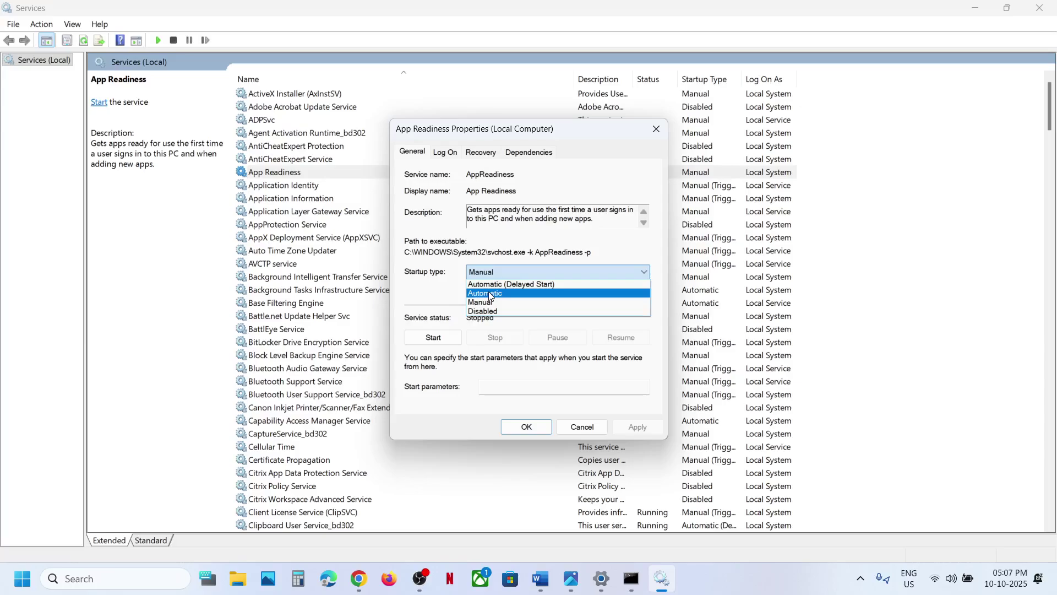
left_click(492, 292)
left_click(638, 426)
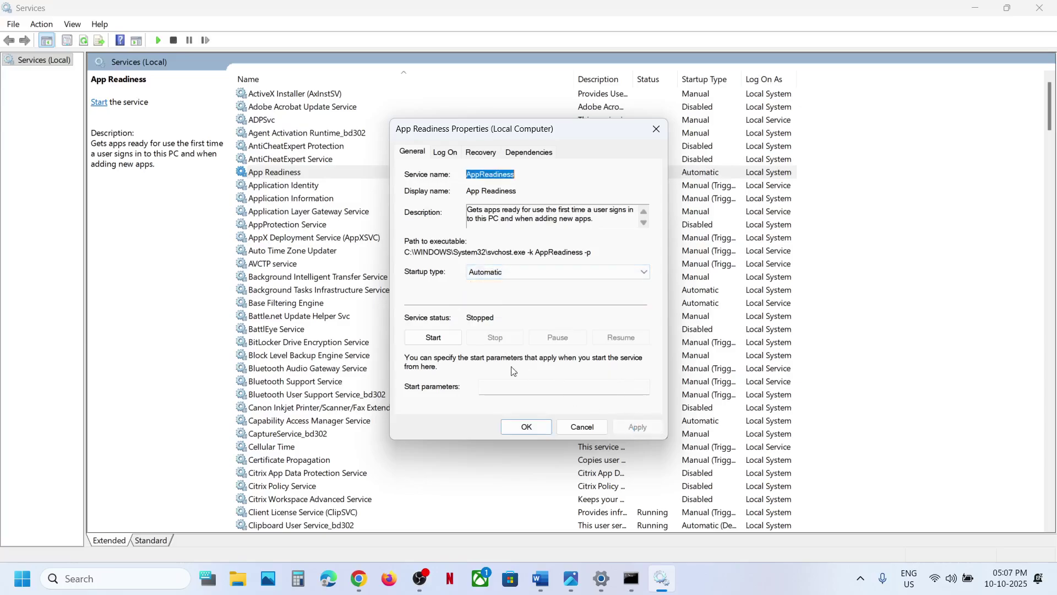
left_click(439, 340)
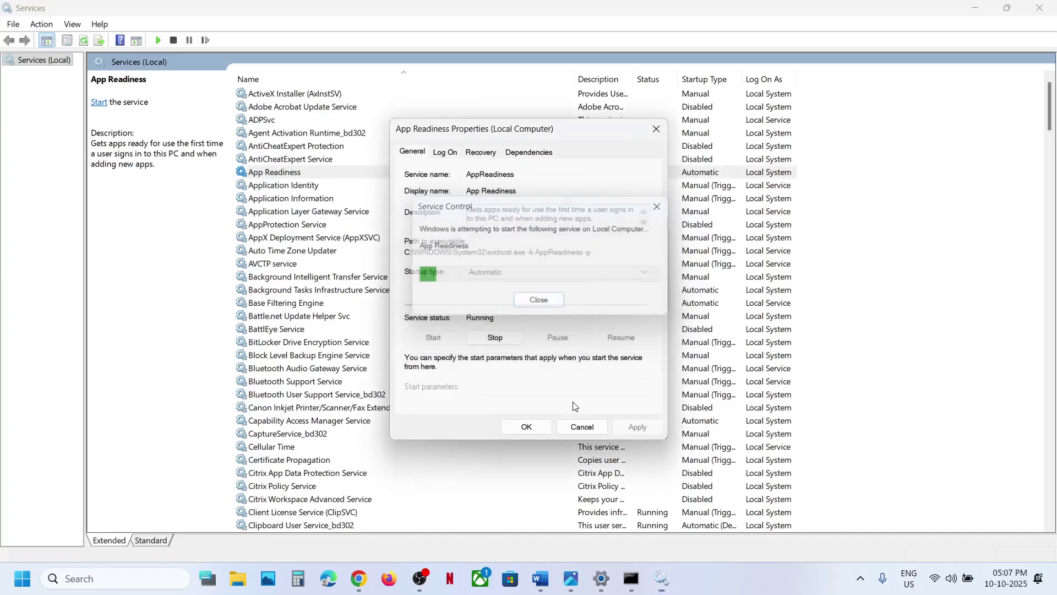
left_click(542, 427)
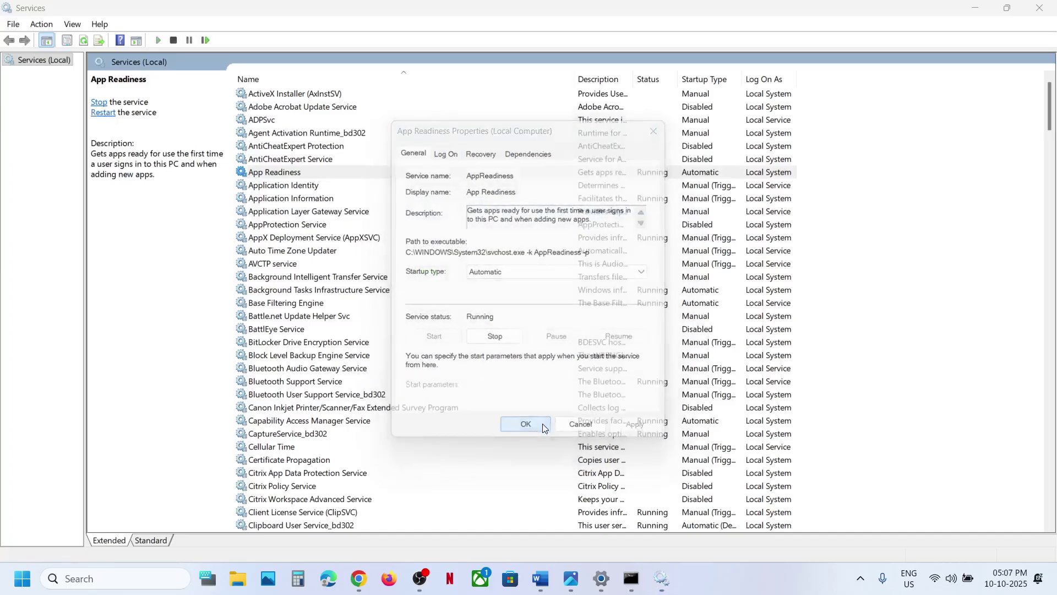
right_click(316, 178)
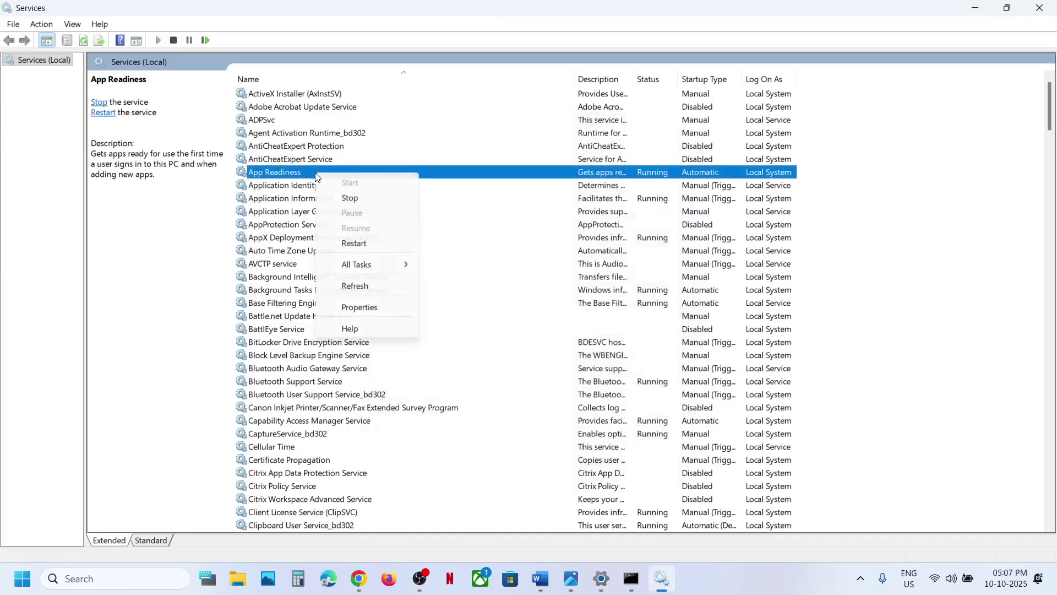
left_click(363, 243)
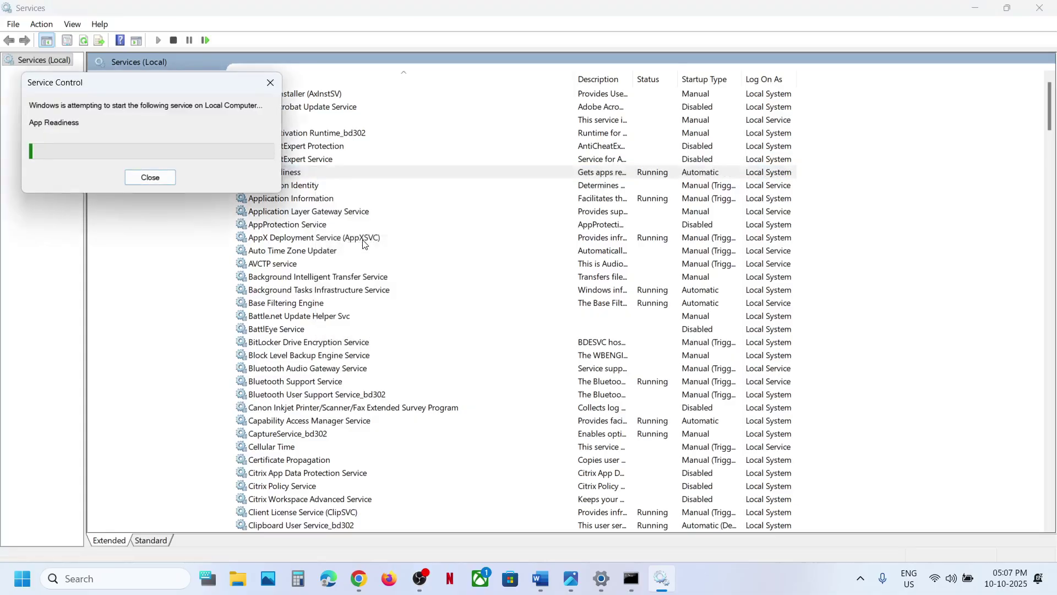
Set the Windows Update service startup type to Automatic, then restart it
left_click(359, 371)
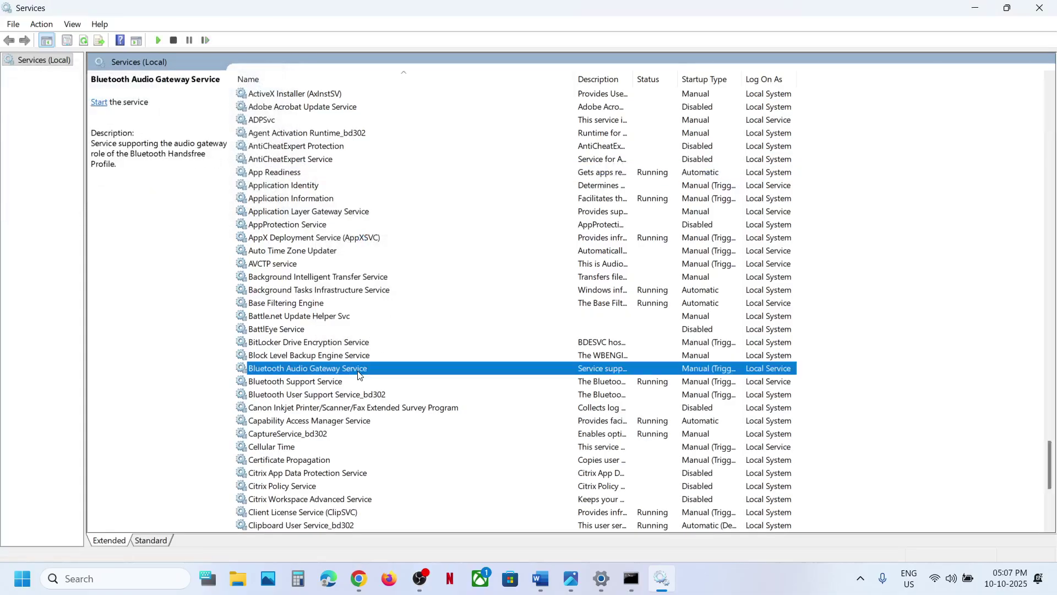
key("w")
scroll(359, 375, "down", 8)
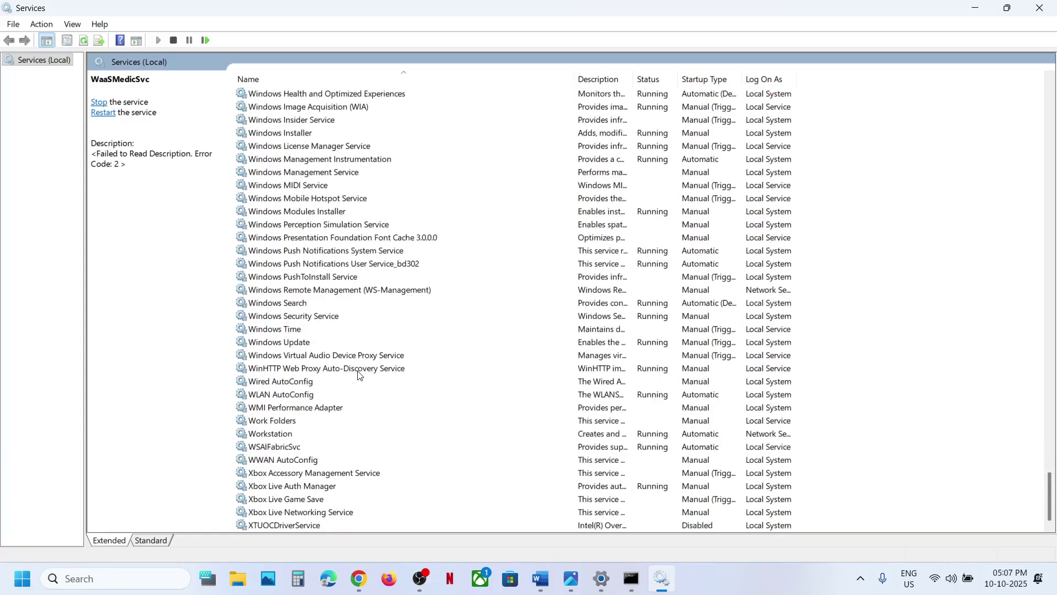
left_click(305, 343)
double_click(339, 347)
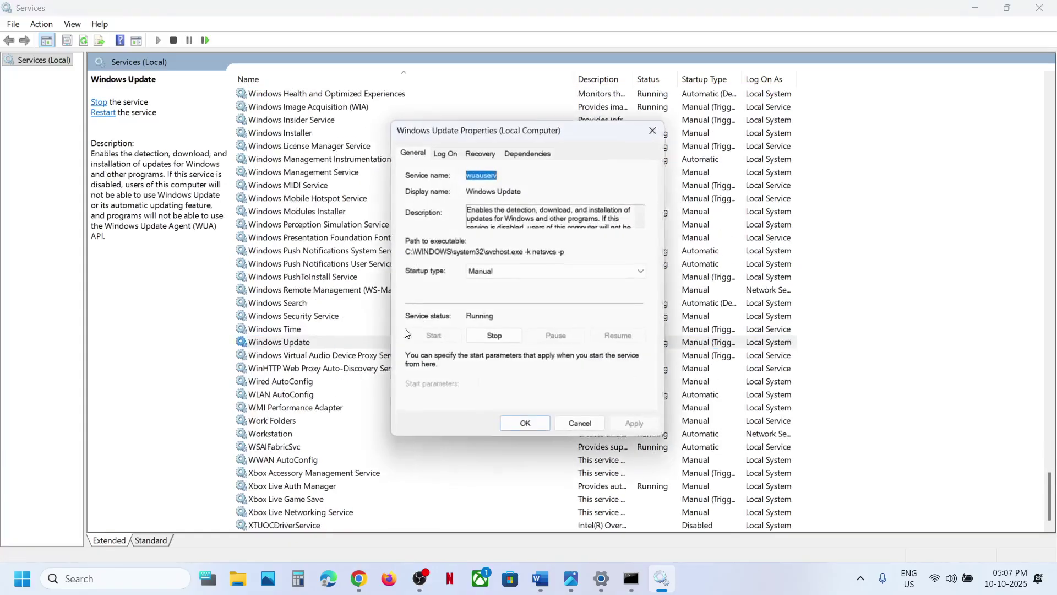
left_click(487, 271)
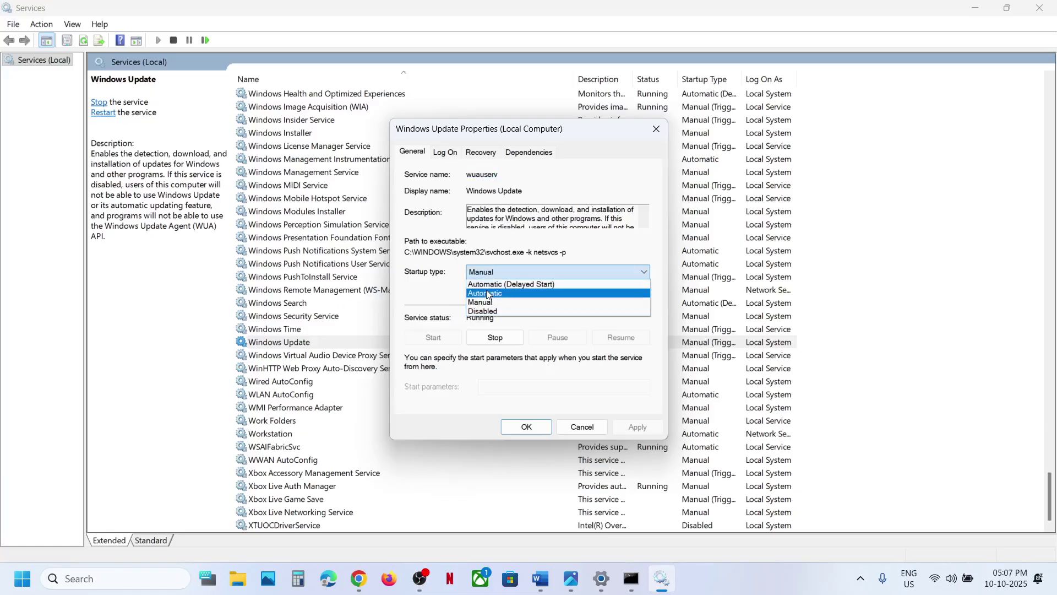
left_click(487, 293)
left_click(634, 427)
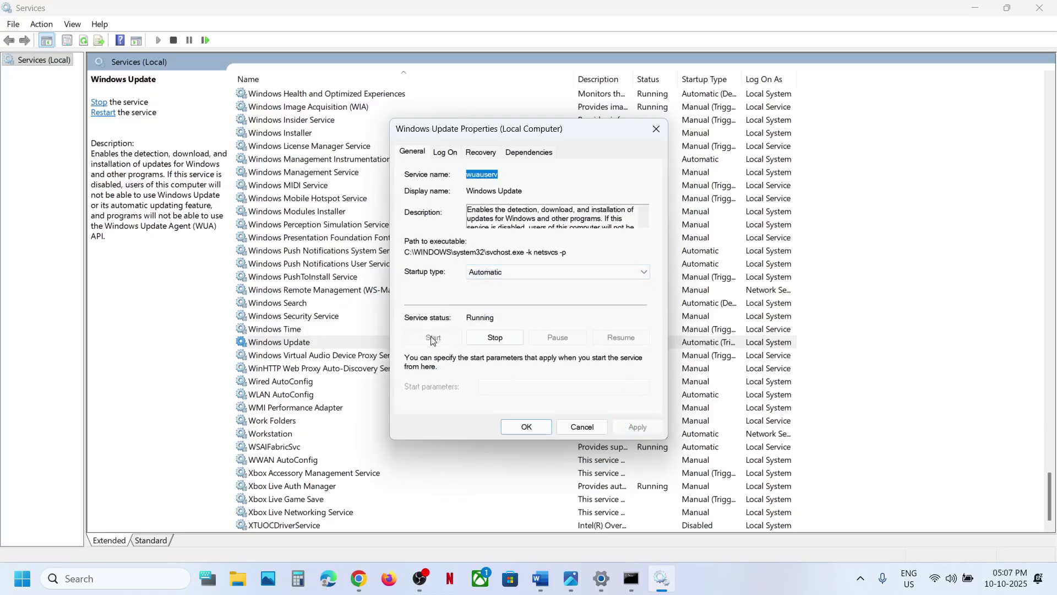
left_click(526, 426)
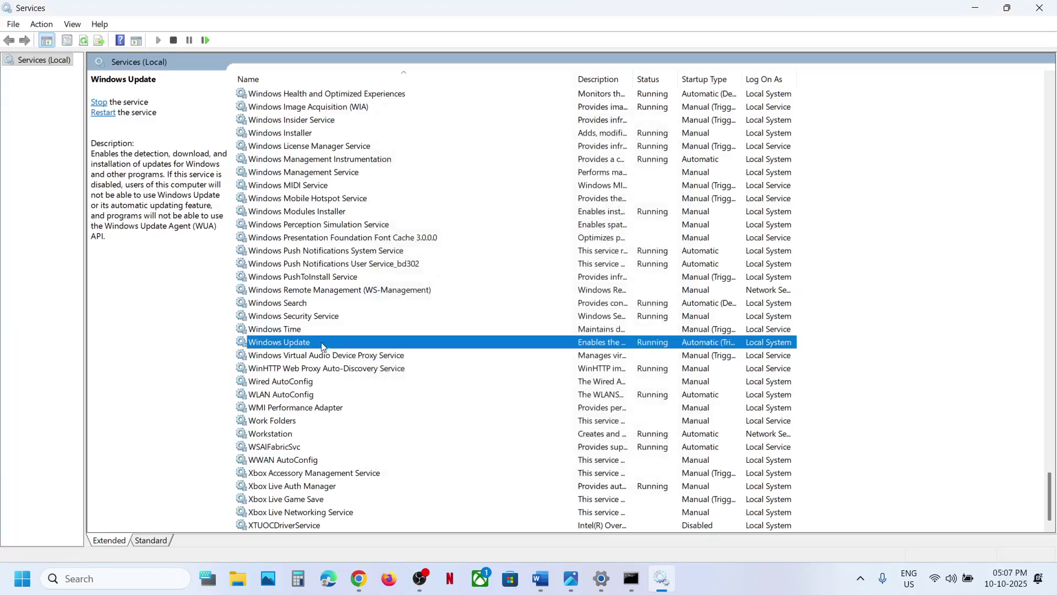
right_click(321, 343)
left_click(369, 410)
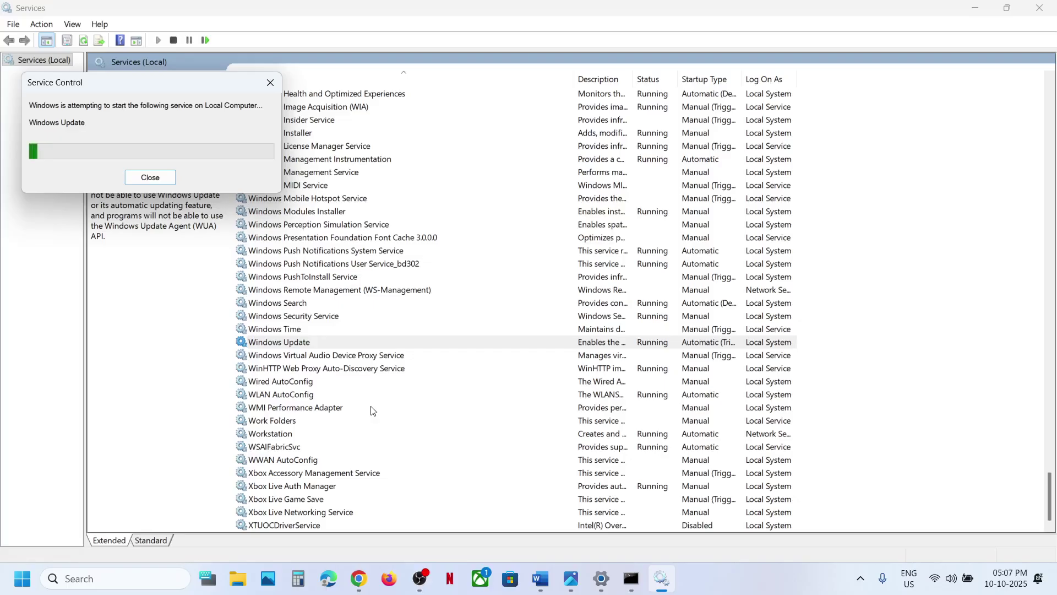
left_click(348, 283)
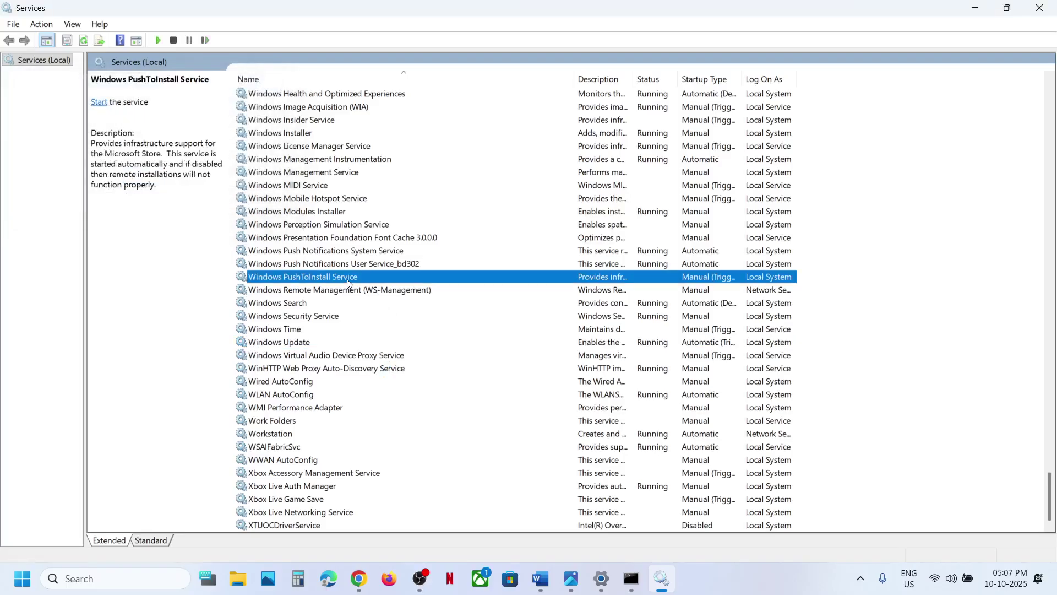
Set Background Intelligent Transfer Service startup to Automatic, start it, then restart it
key("b")
scroll(348, 283, "up", 3)
double_click(377, 215)
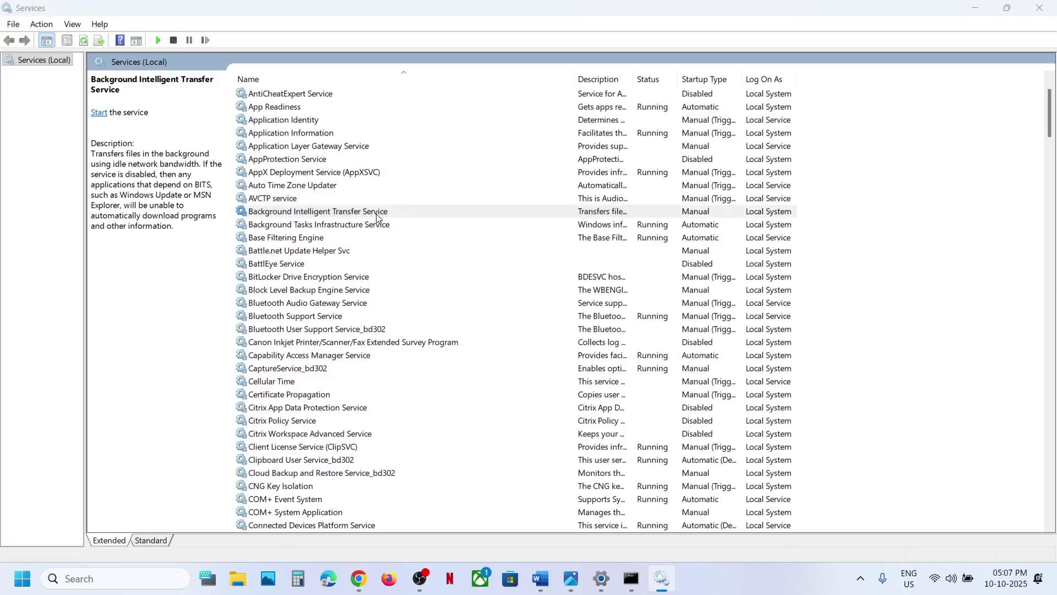
left_click(498, 273)
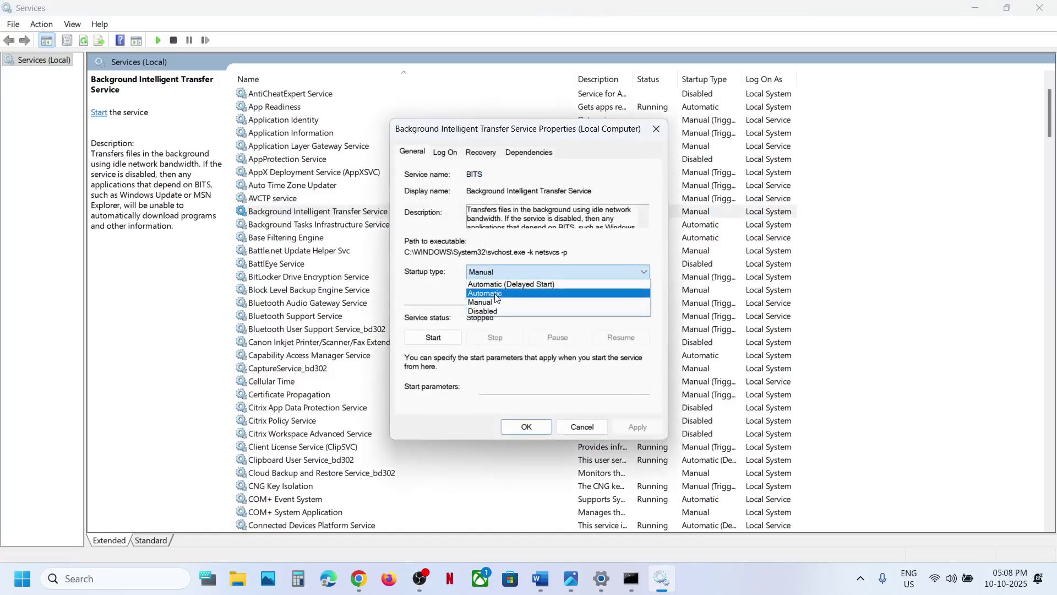
left_click(497, 294)
left_click(632, 424)
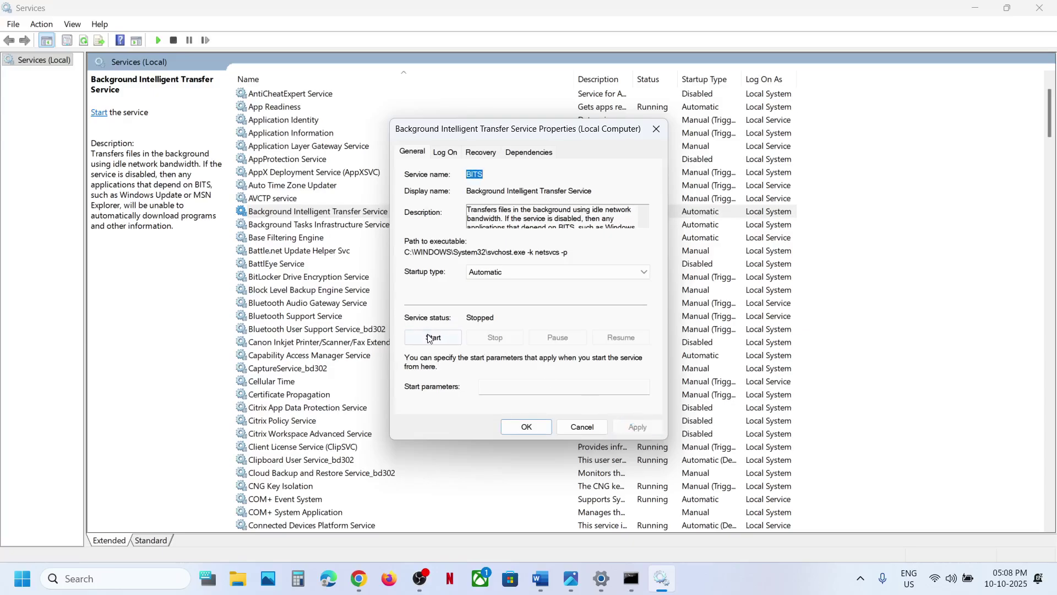
left_click(432, 337)
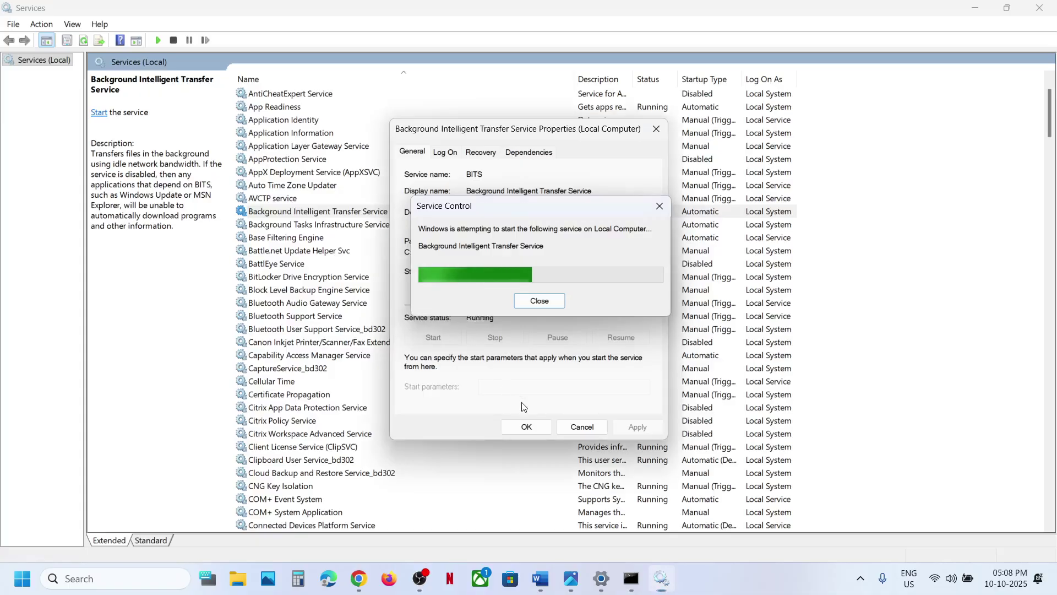
left_click(525, 426)
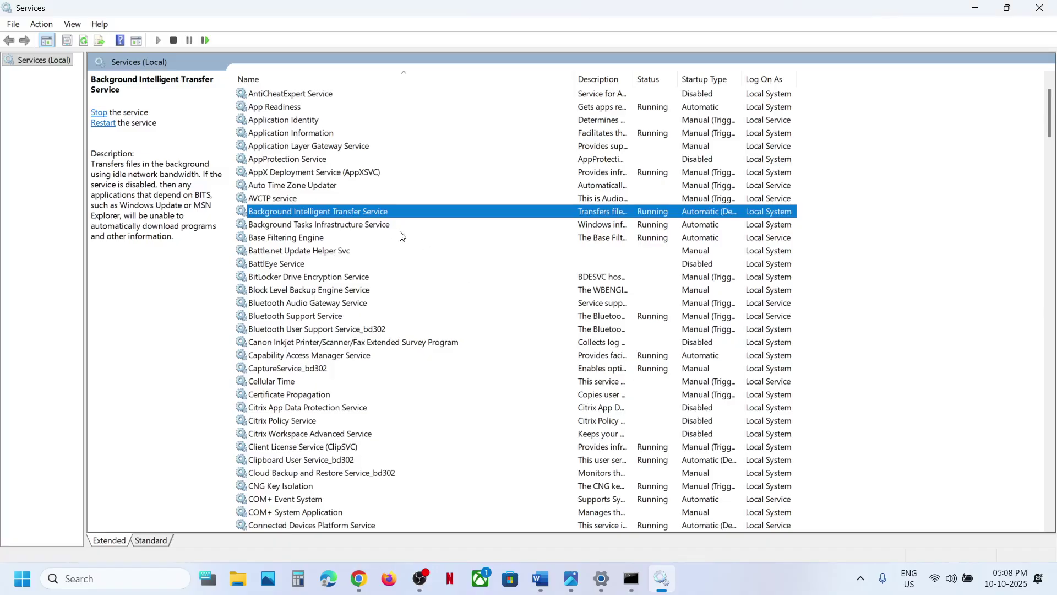
right_click(372, 220)
left_click(427, 281)
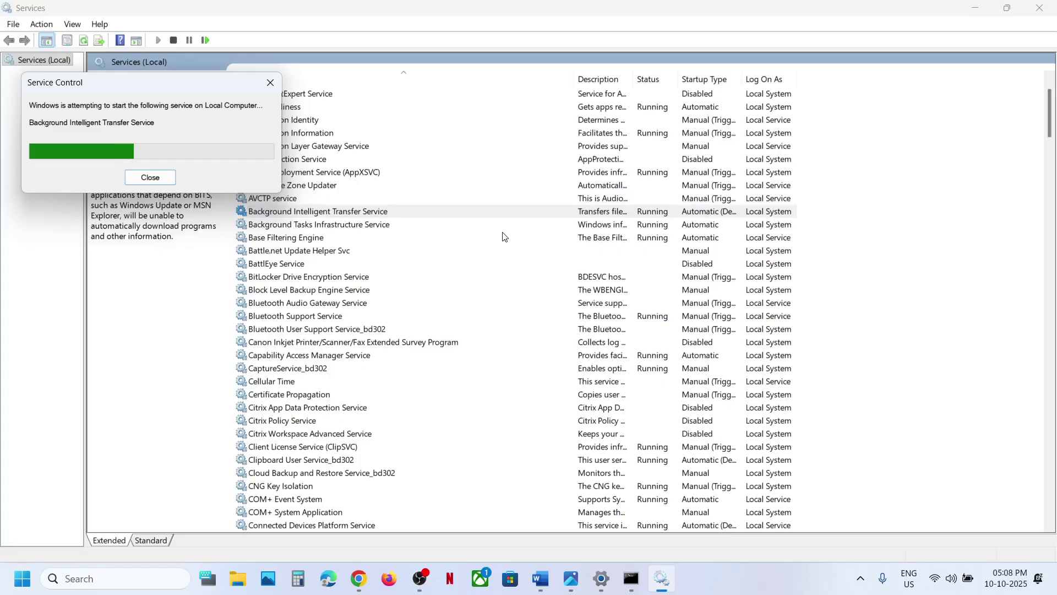
Close Services and open the Microsoft Update Catalog link from the Word guide
left_click(1039, 8)
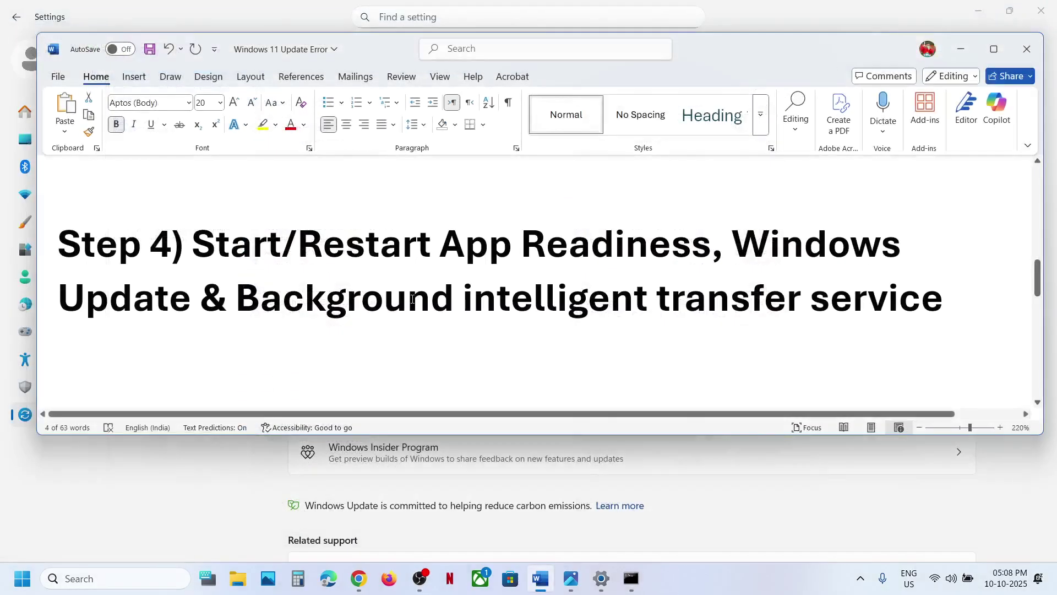
scroll(413, 297, "down", 3)
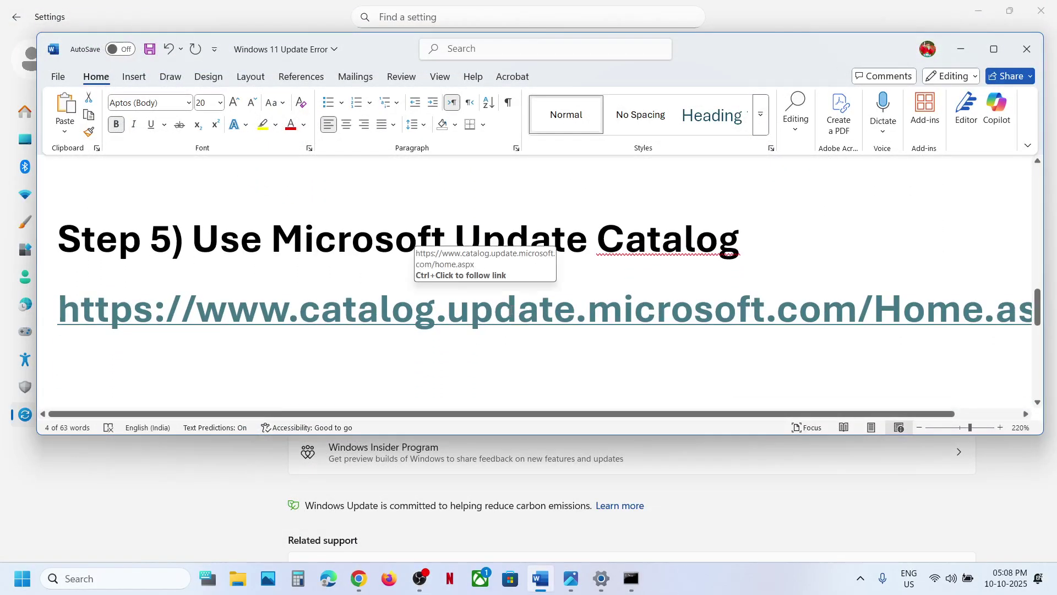
left_click(476, 325, "ctrl")
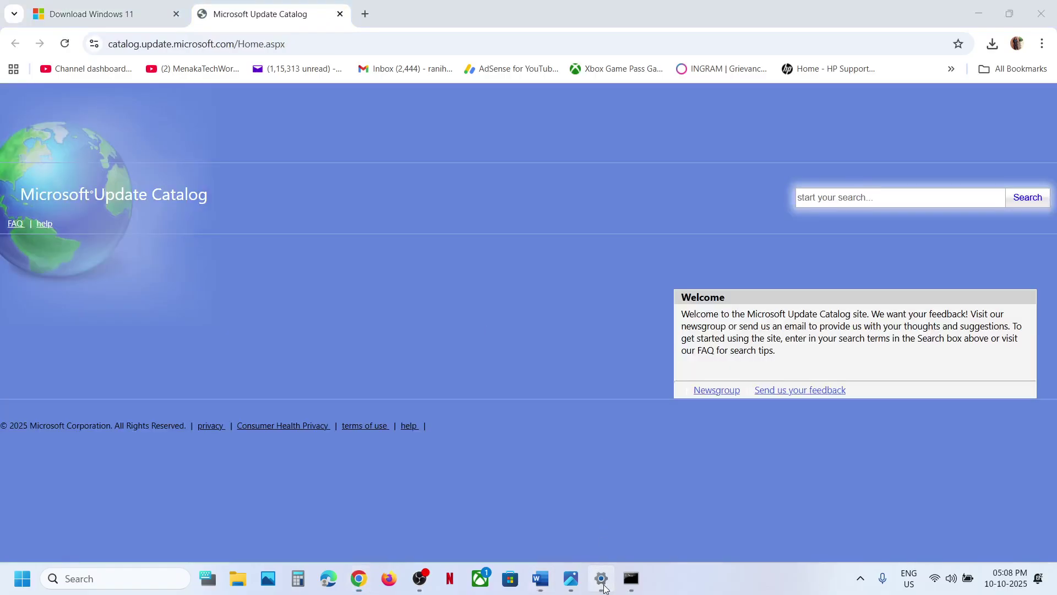
Copy the KB5066613 number from Windows Update's Update history
left_click(601, 578)
left_click(399, 367)
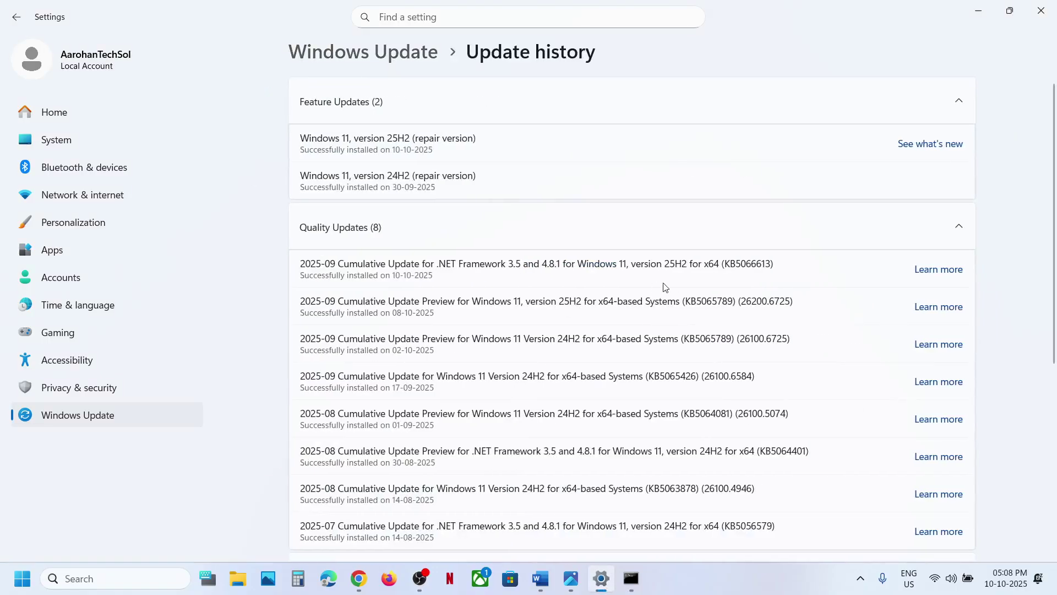
double_click(741, 268)
key("ctrl+c")
left_click(795, 246)
Search the Update Catalog for KB5066613, listing the arm64 and x64 updates
left_click(979, 12)
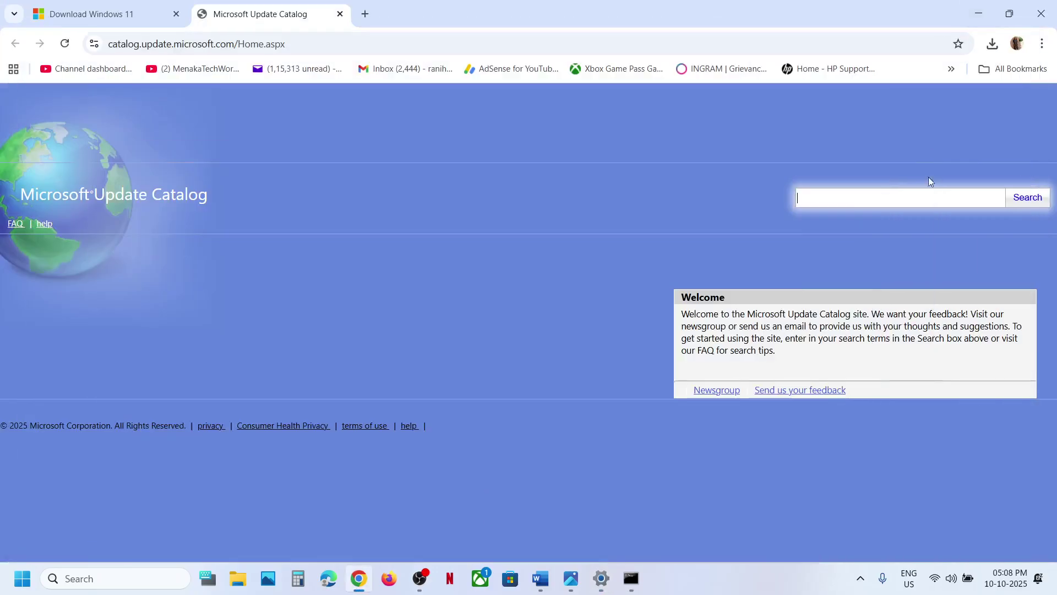
left_click(902, 199)
key("ctrl+v")
left_click(1019, 203)
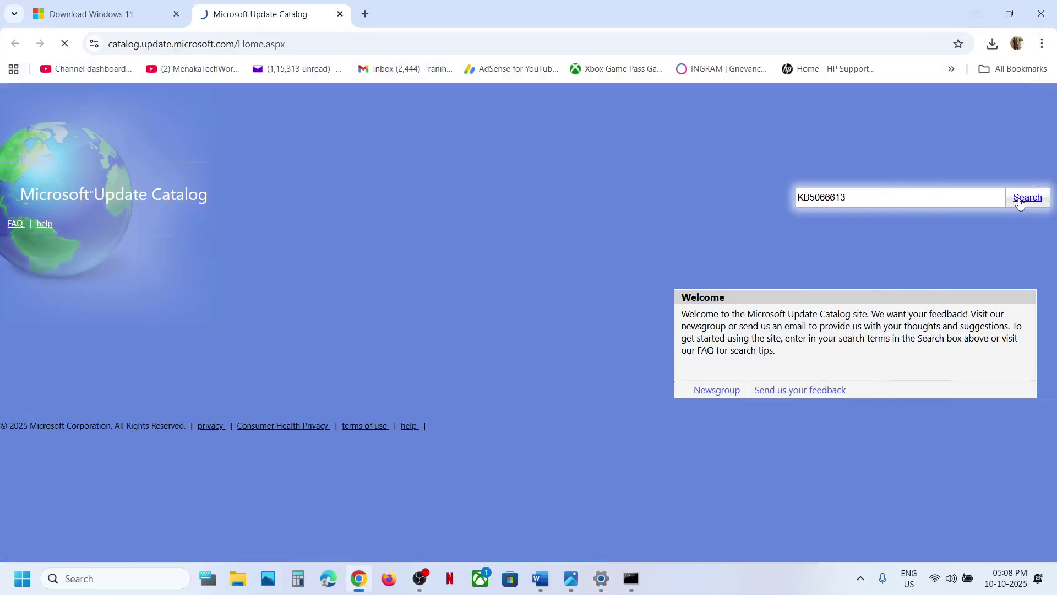
left_click(88, 575)
type("winv")
type("er")
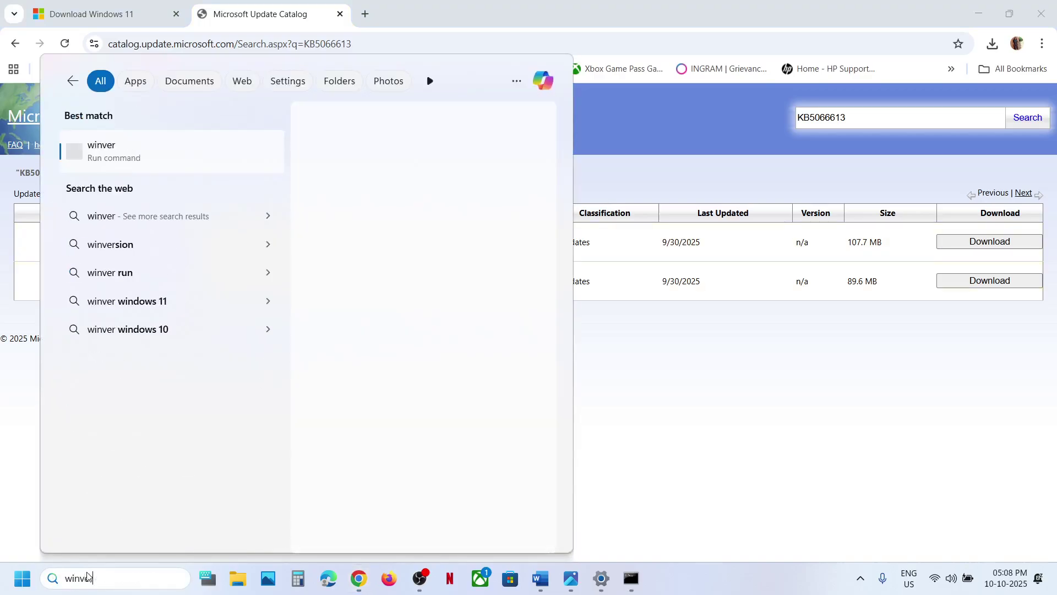
key("Return")
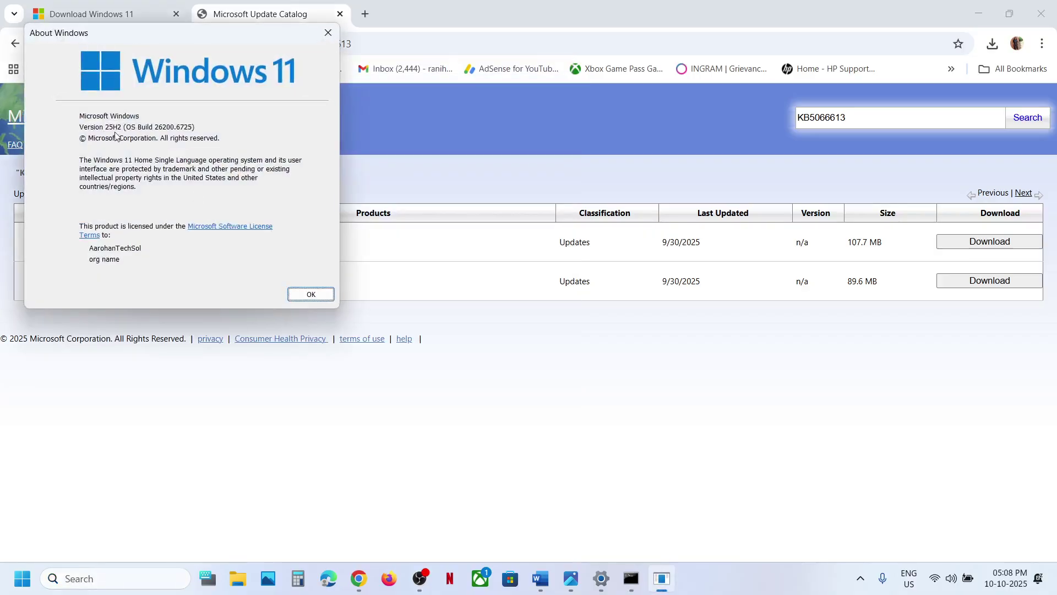
left_click(329, 33)
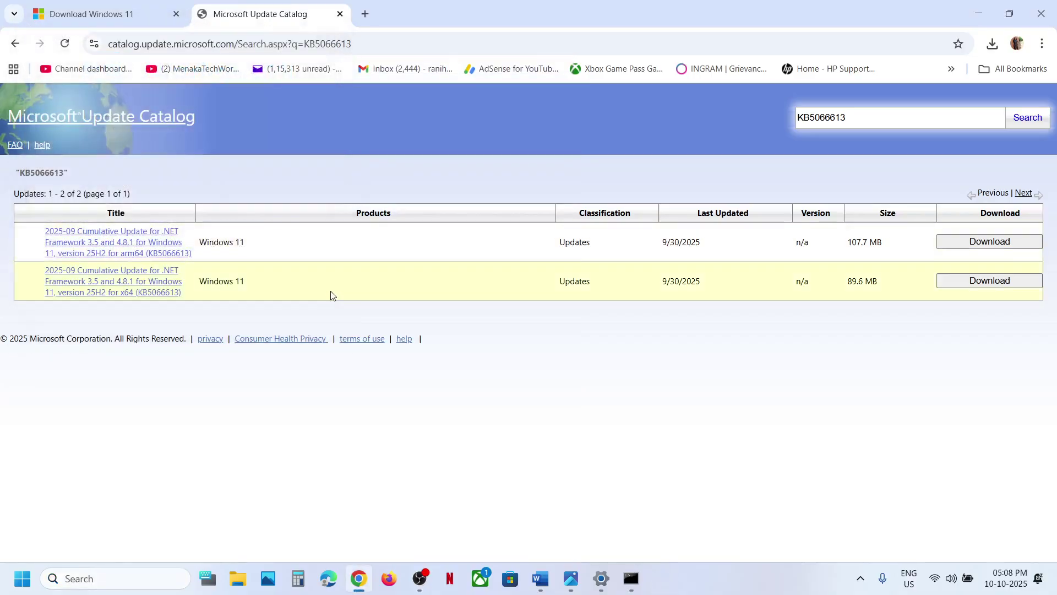
left_click(601, 578)
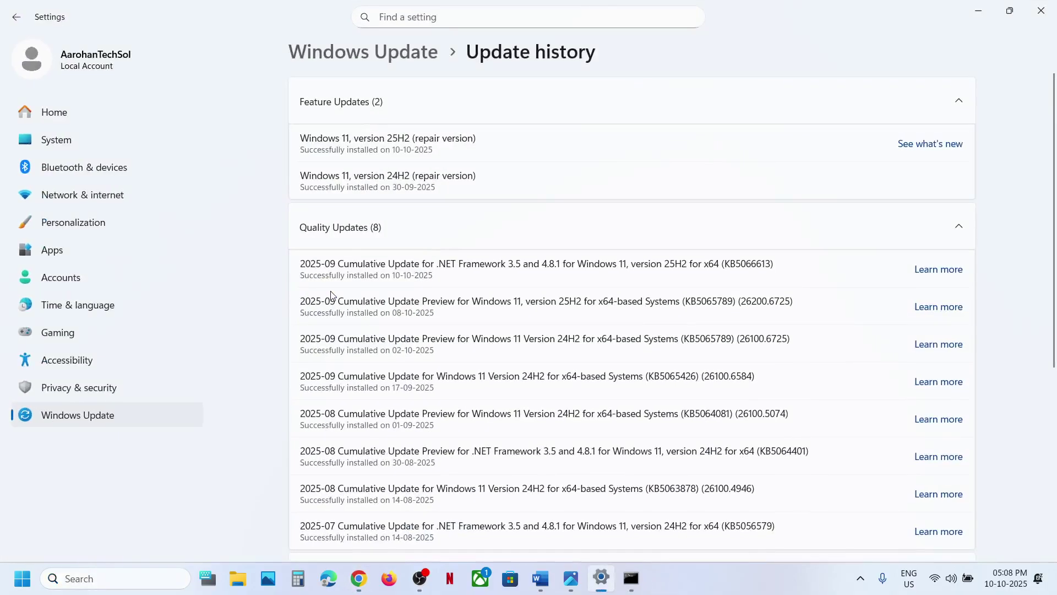
left_click(82, 145)
scroll(401, 397, "down", 10)
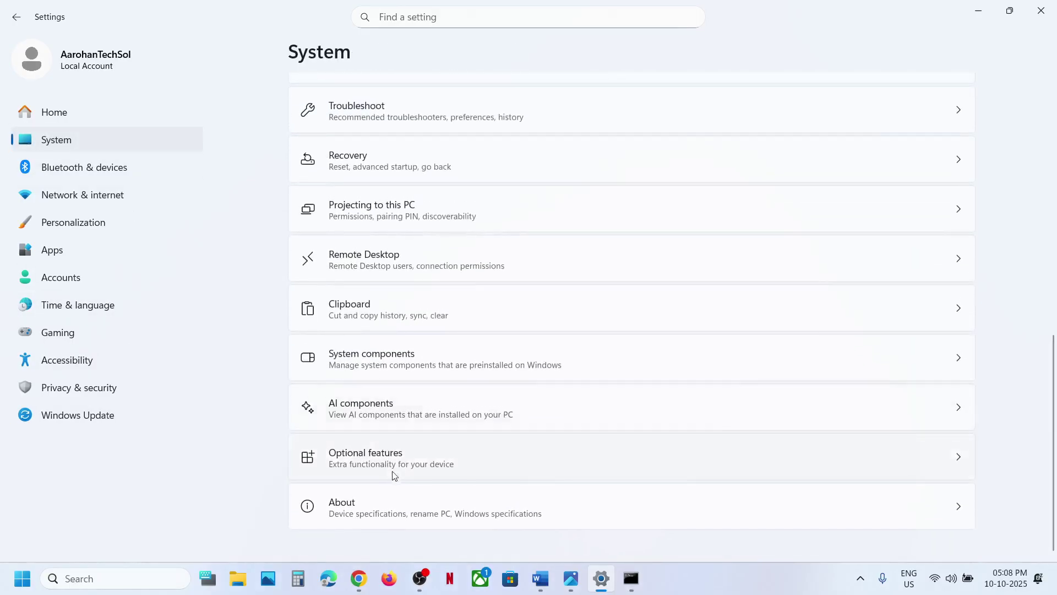
left_click(407, 498)
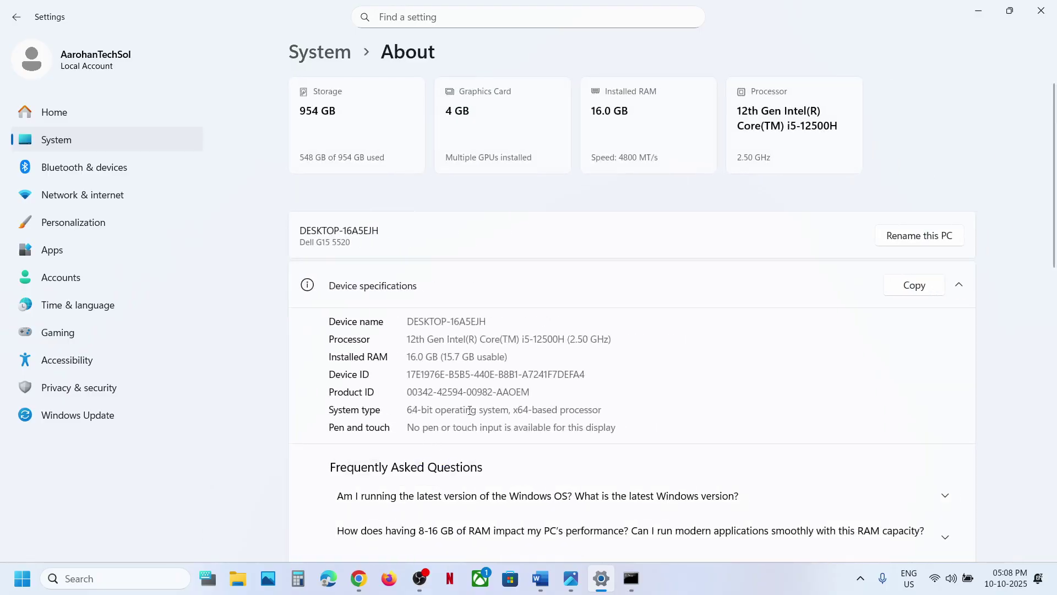
left_click_drag(512, 410, 417, 410)
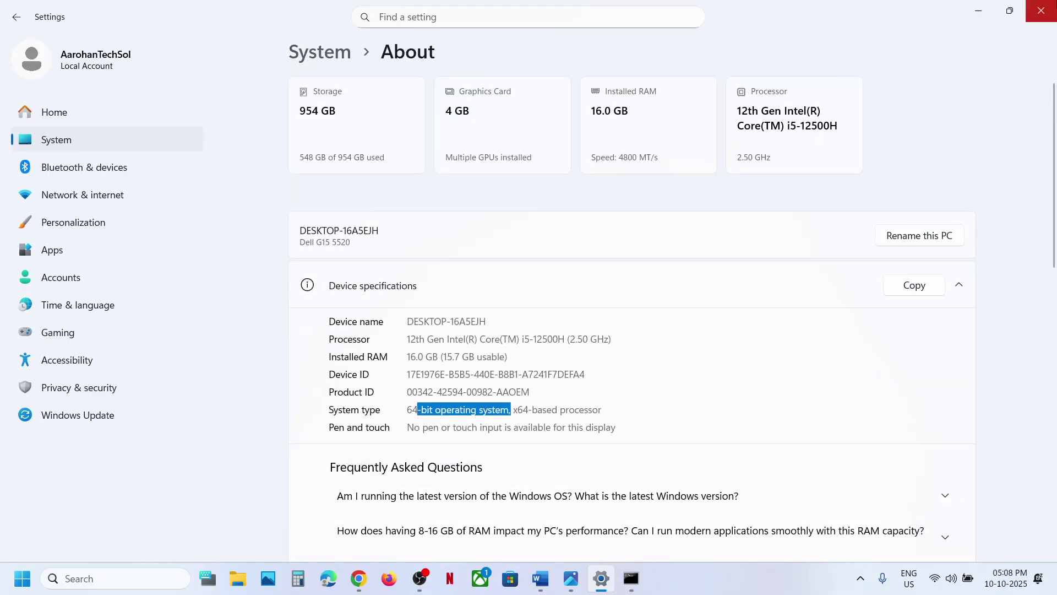
left_click(1037, 22)
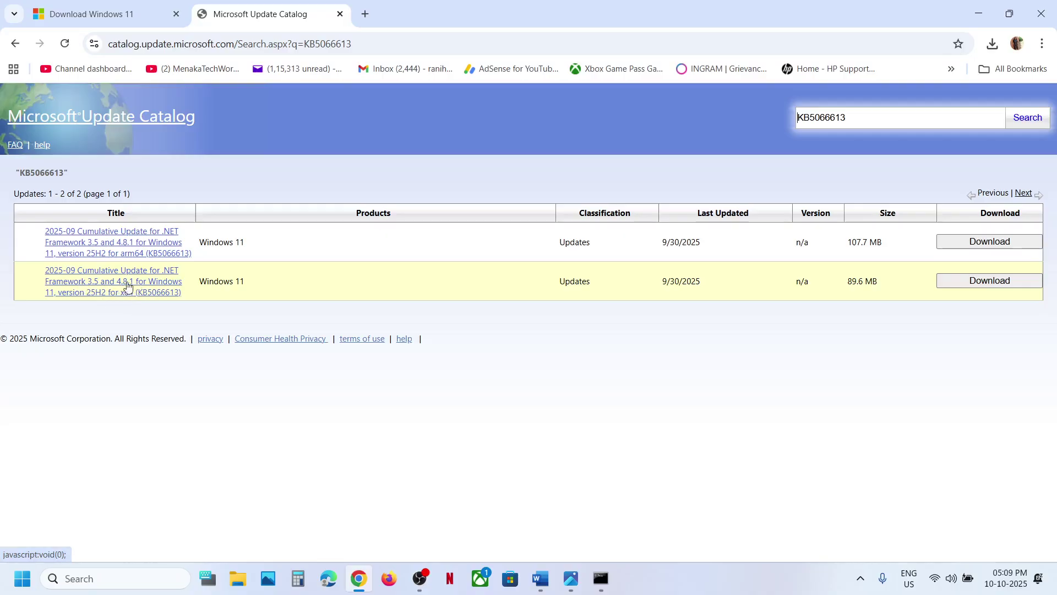
Download the x64 KB5066613 .msu package and check its progress in Chrome downloads
left_click(1009, 282)
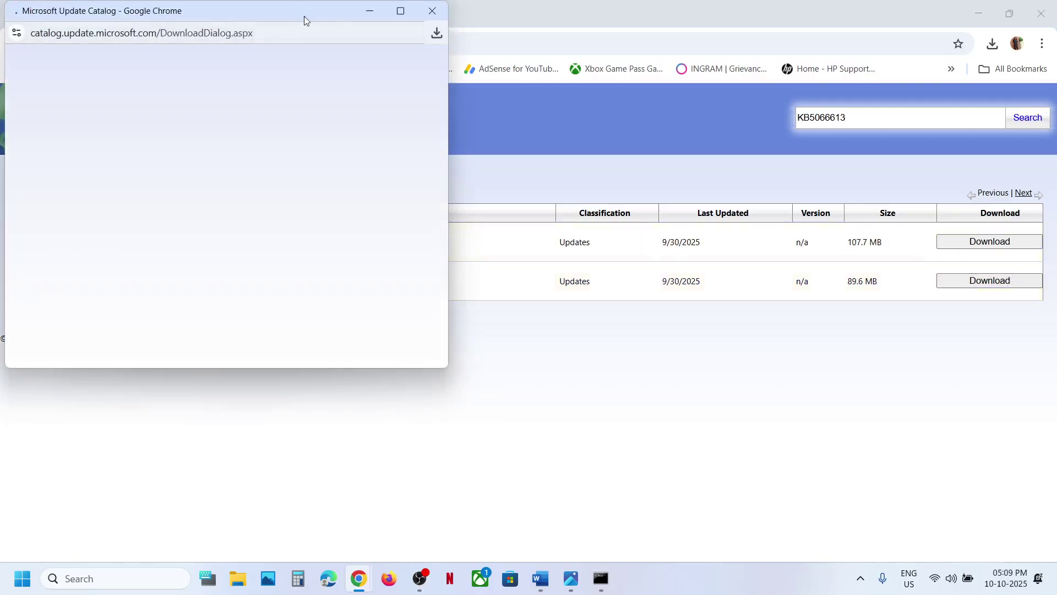
left_click_drag(301, 18, 564, 143)
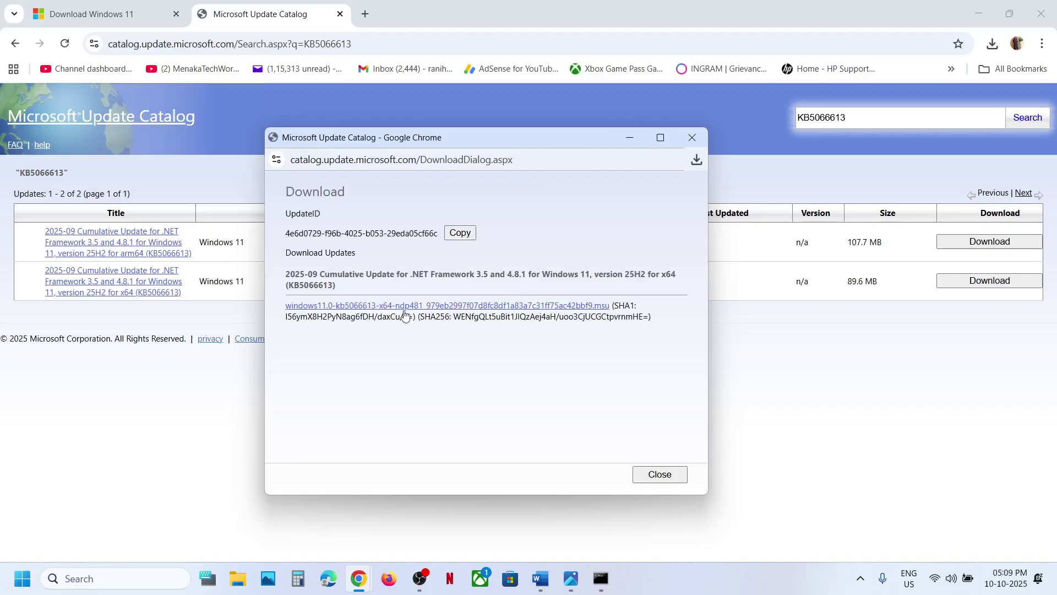
left_click(476, 306)
left_click(697, 161)
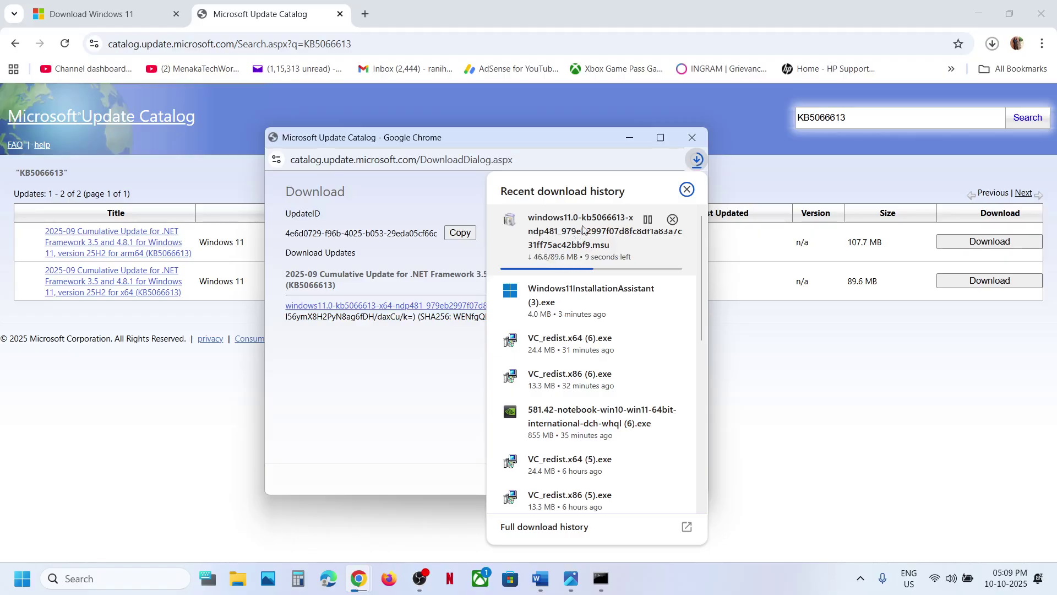
Return to the Word guide and scroll to Step 6: Fix Problems Using Windows Update
left_click(90, 467)
left_click(22, 578)
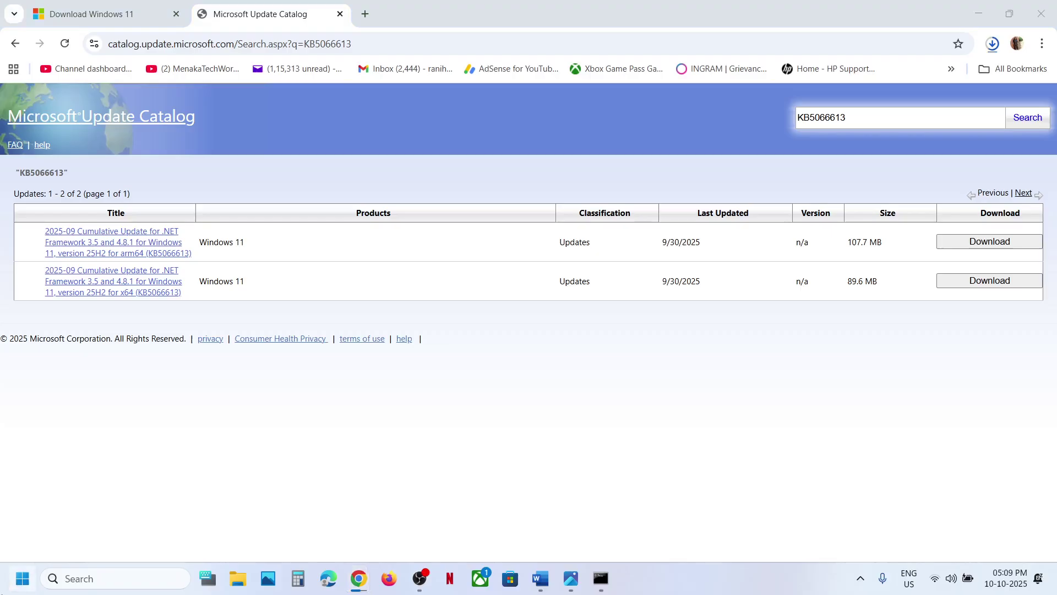
left_click(400, 530)
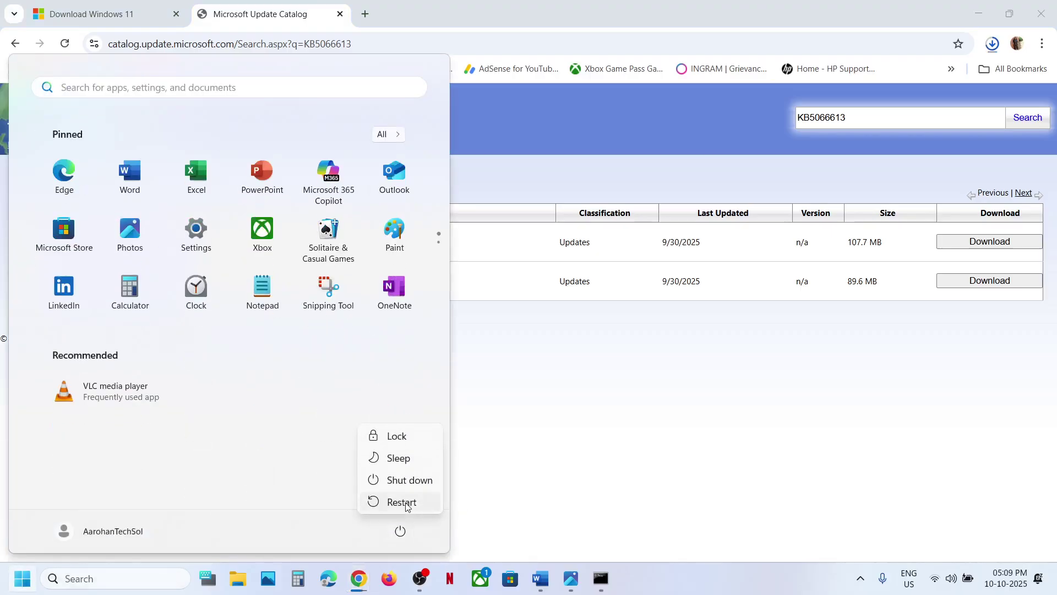
key("Escape")
left_click(647, 465)
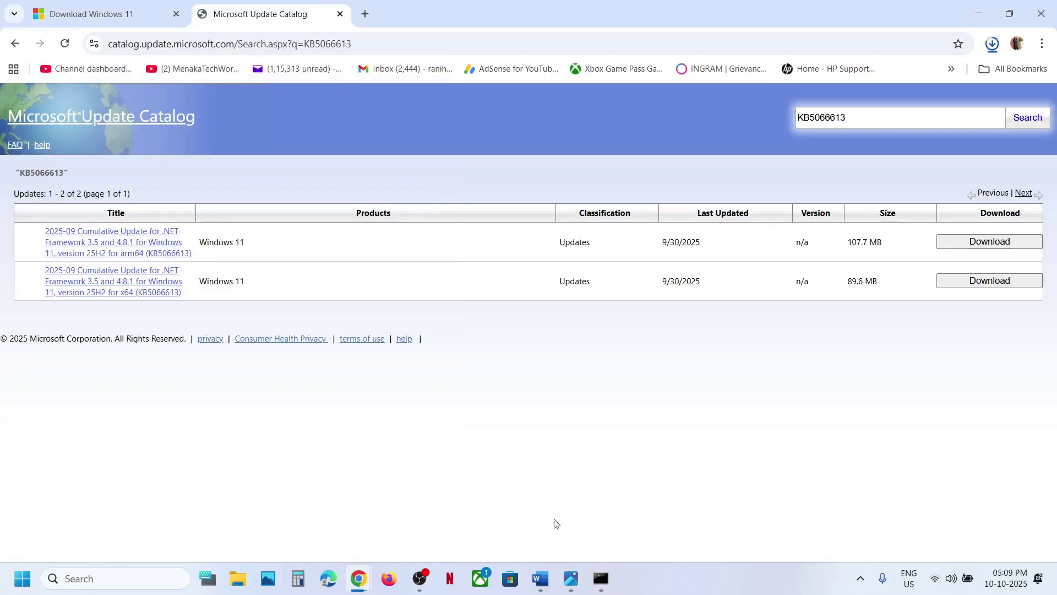
left_click(537, 578)
scroll(365, 323, "down", 3)
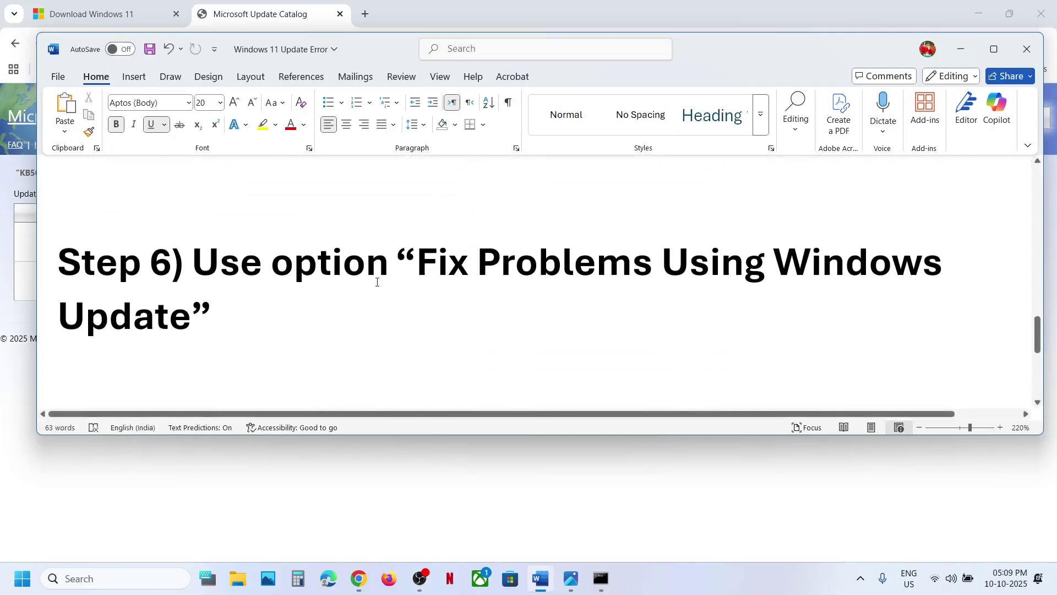
Reach System > Recovery through Settings' Windows Update > Advanced options to reinstall current Windows
left_click_drag(416, 270, 755, 290)
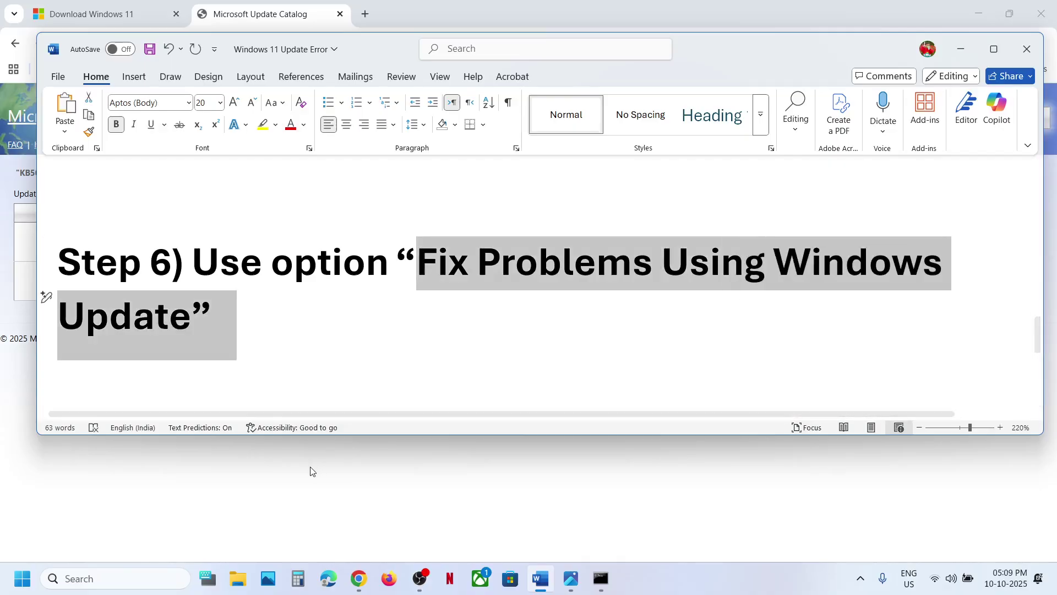
key("alt+Tab")
key("super+i")
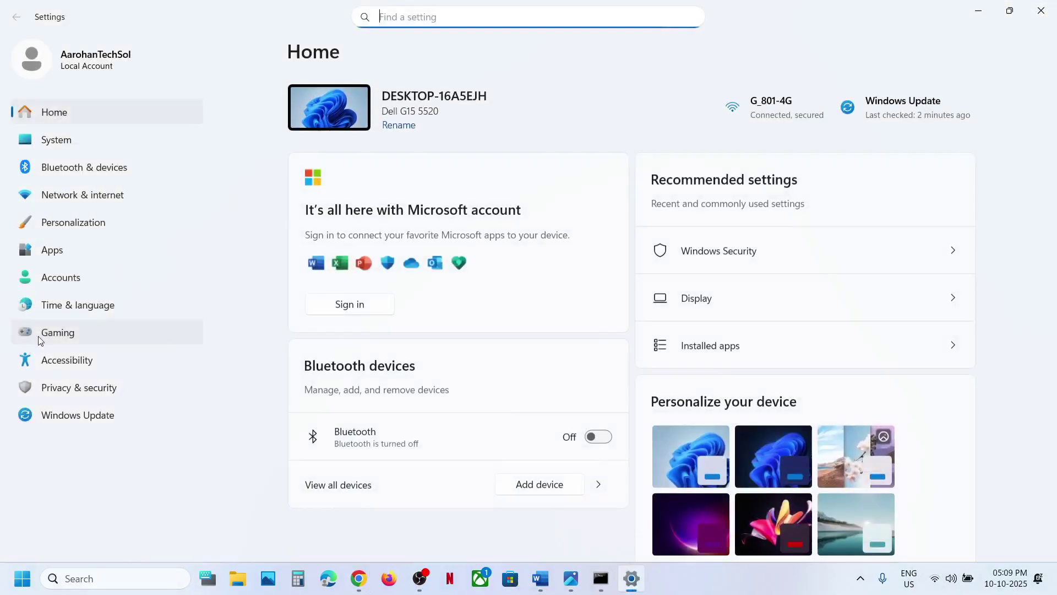
left_click(72, 414)
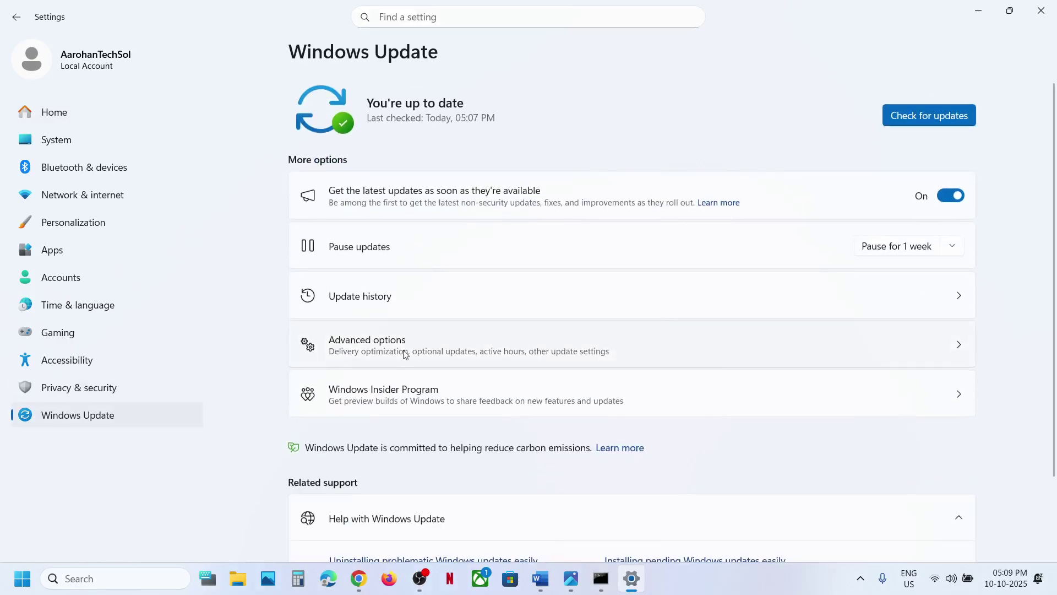
left_click(398, 356)
scroll(394, 354, "down", 2)
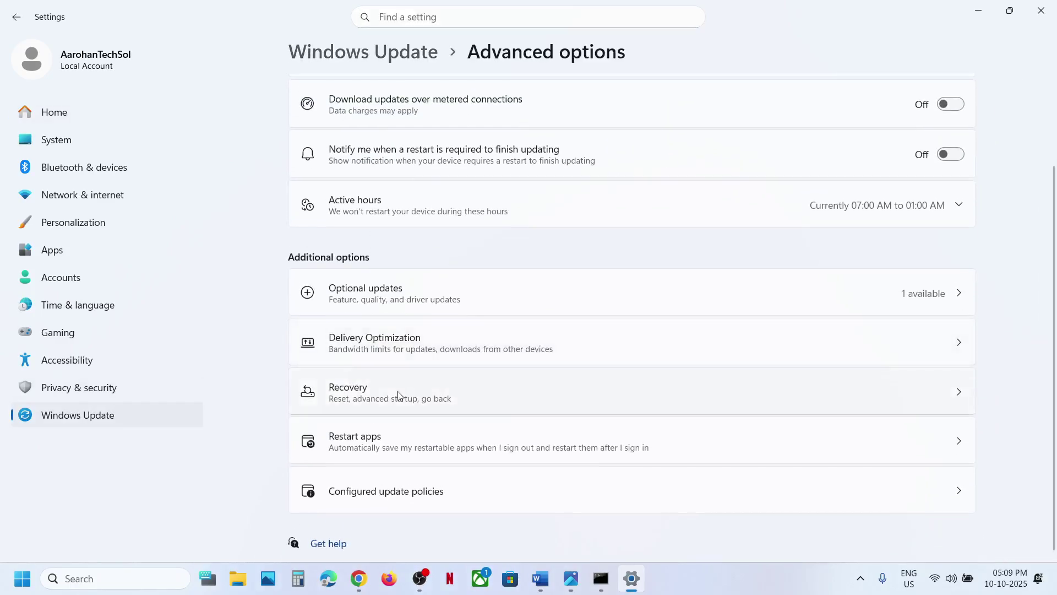
left_click(378, 397)
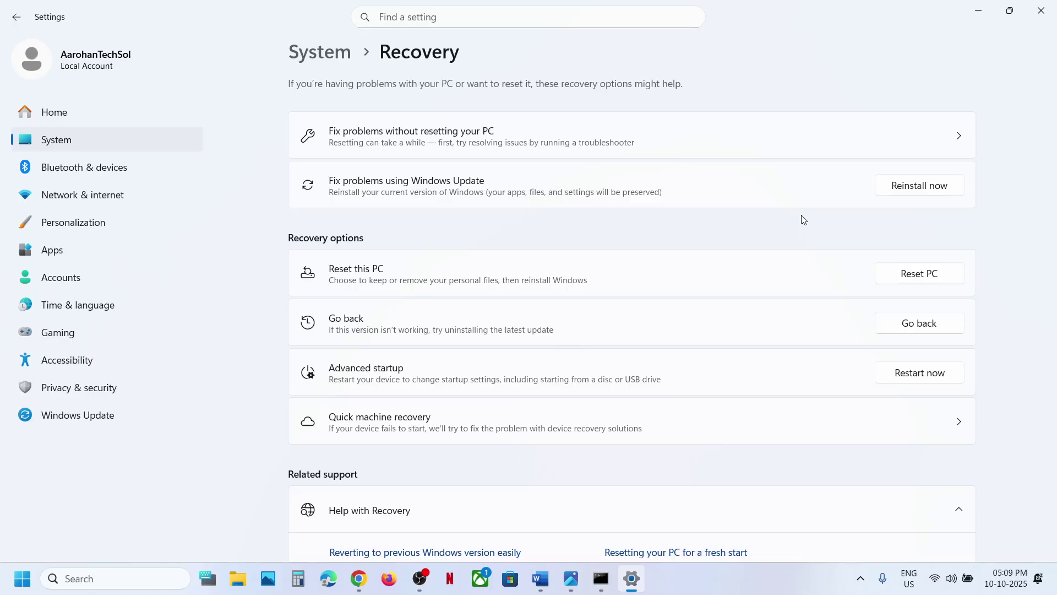
Follow the guide's Step 7 link and download MediaCreationTool (5).exe, 20.4 MB
left_click(540, 578)
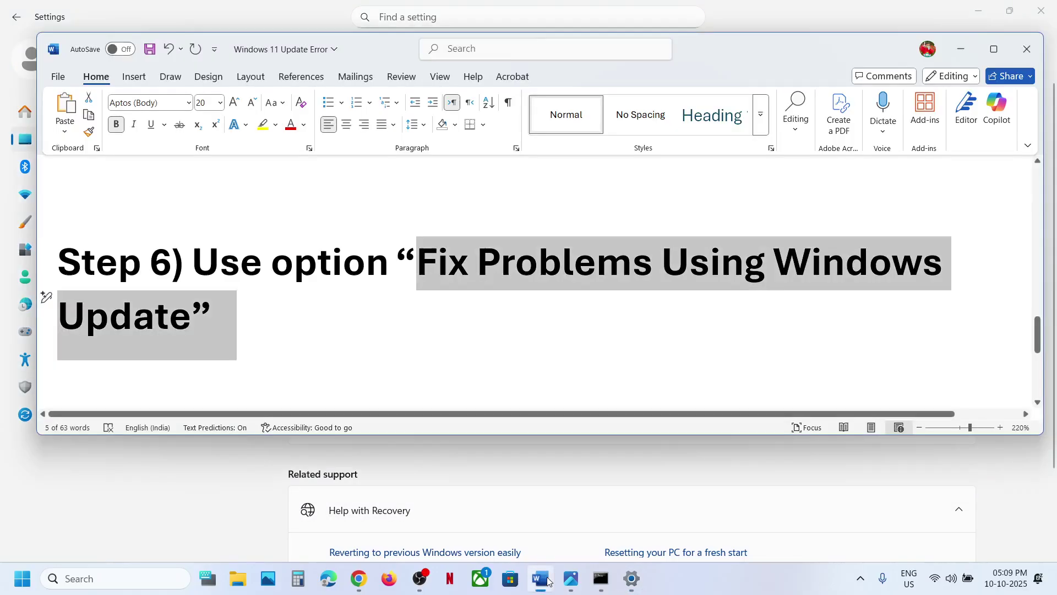
scroll(353, 288, "down", 5)
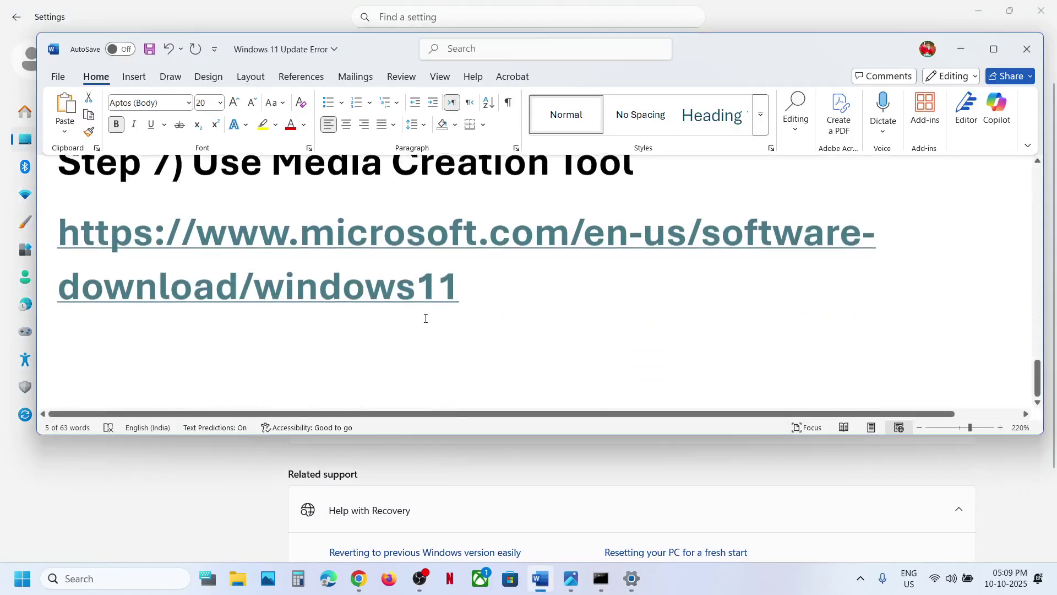
left_click(361, 254, "ctrl")
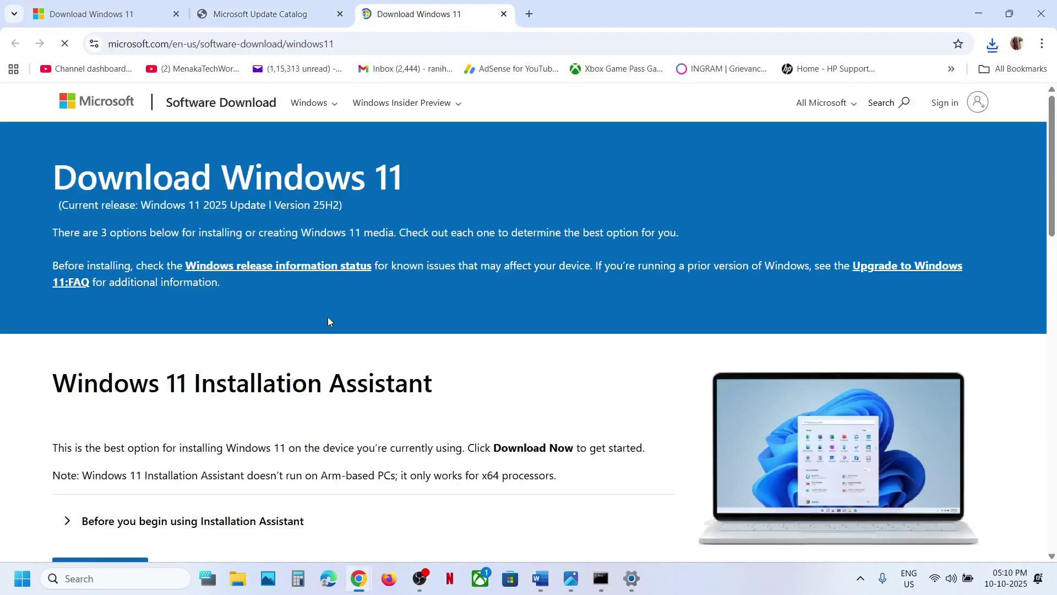
scroll(328, 316, "down", 7)
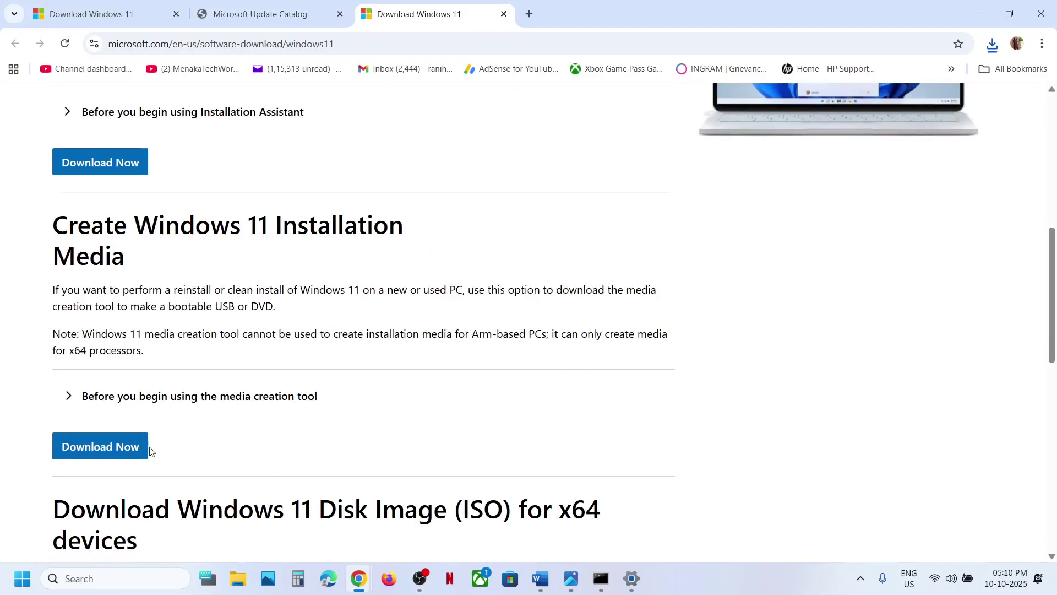
left_click(110, 450)
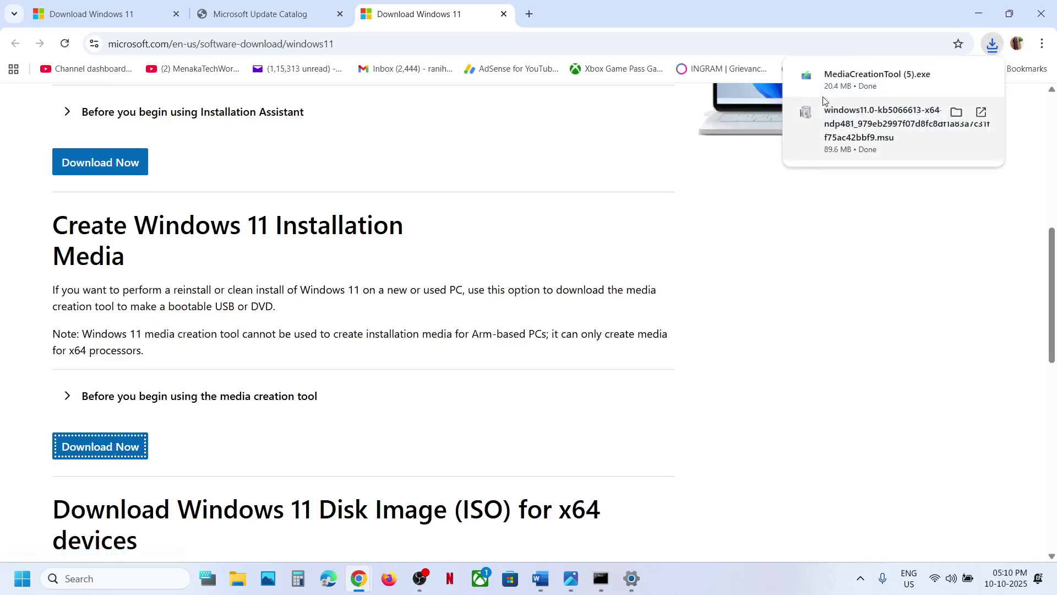
left_click(571, 578)
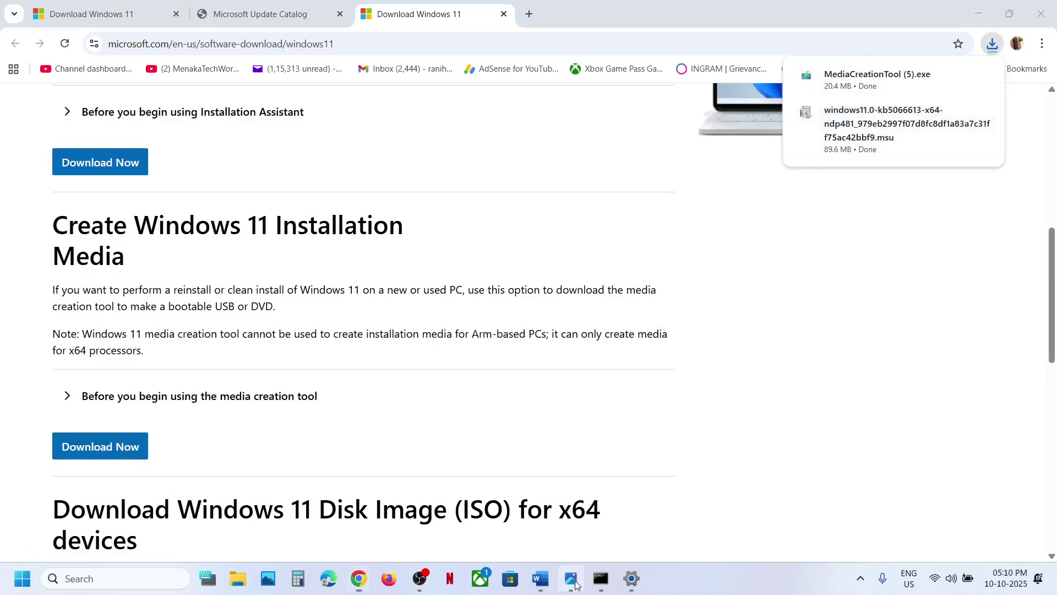
Page through screenshots 2.png to 8.png, from edition choice to the desktop with the ISO
key("Right")
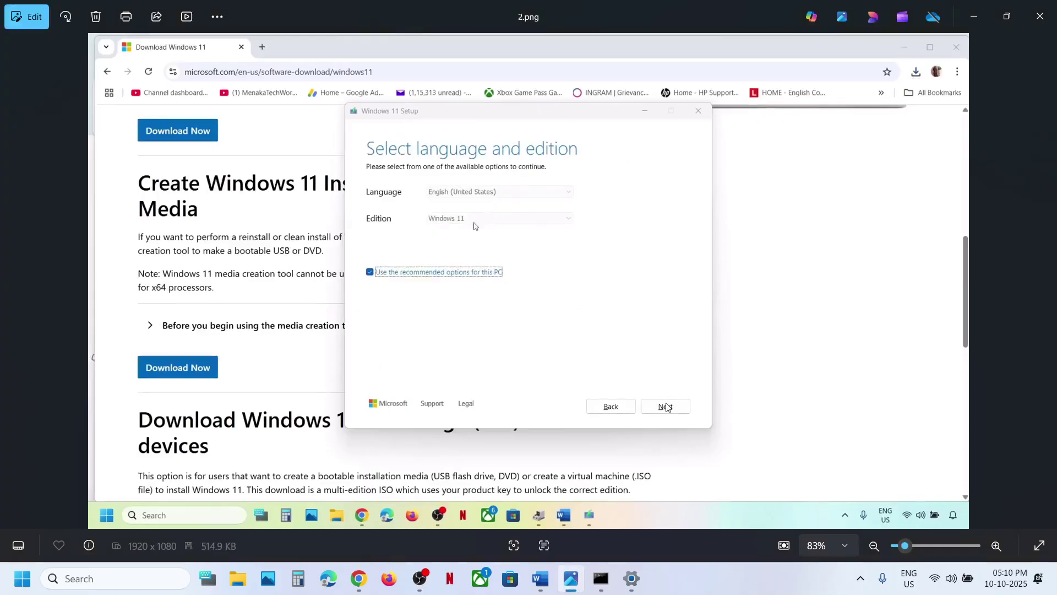
key("Right")
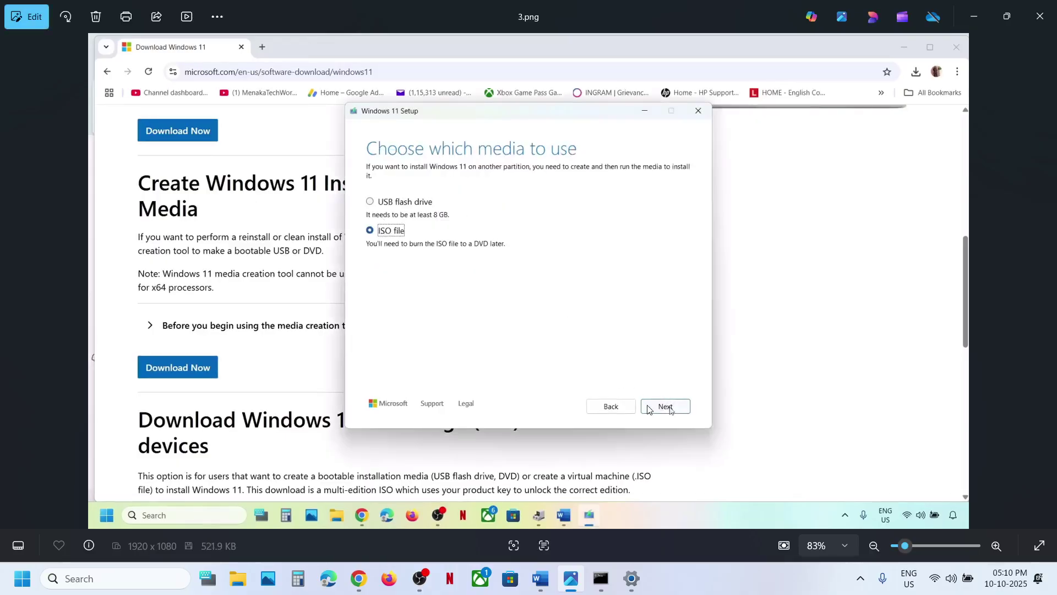
key("Right")
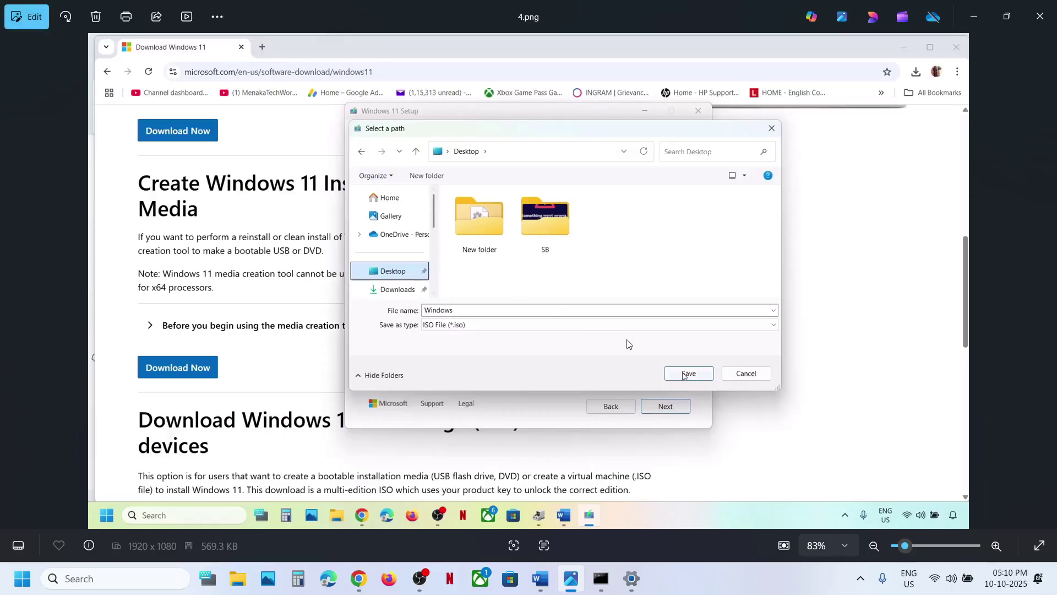
key("Right")
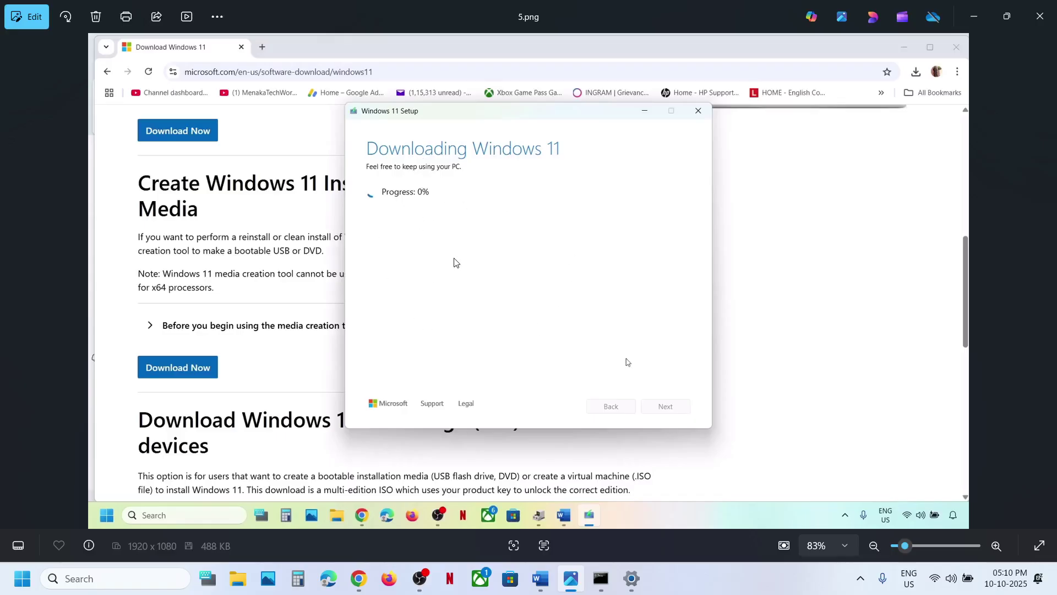
key("Right")
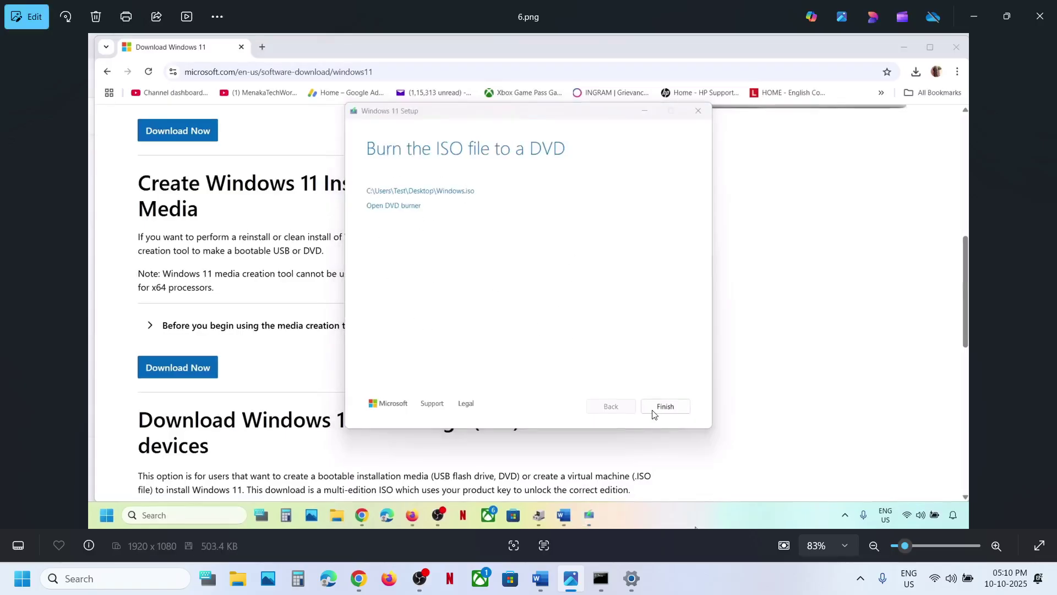
key("Right")
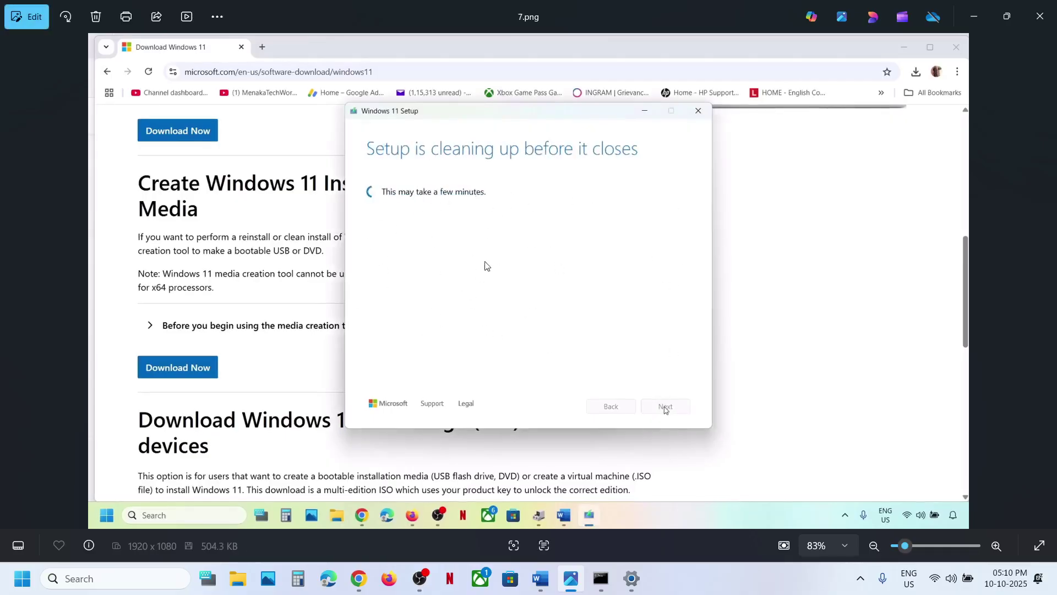
key("Right")
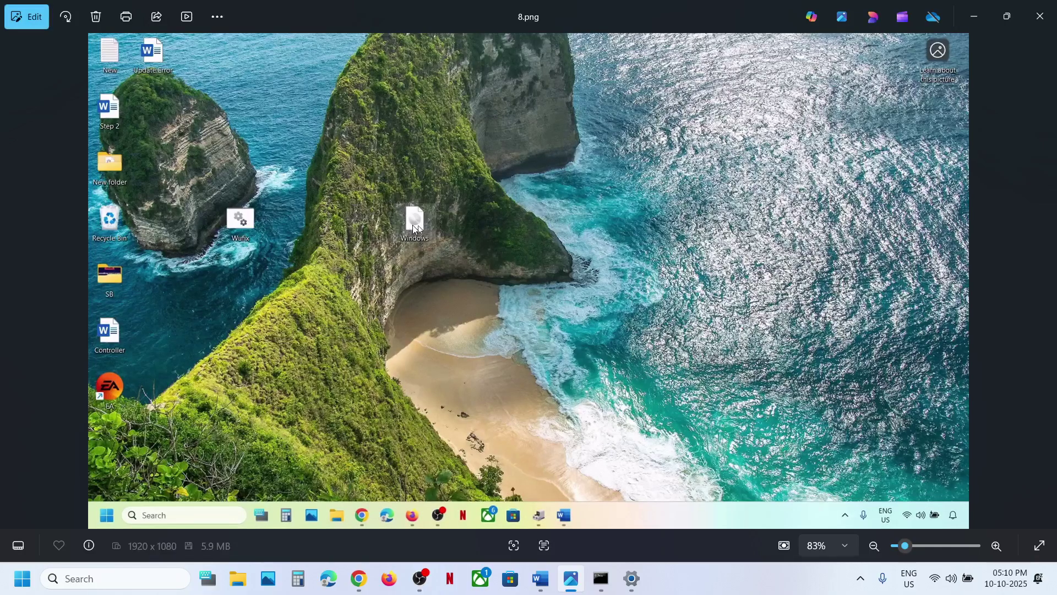
Page through screenshots 9.png to 13.png, ending at the Ready to install screen
key("Right")
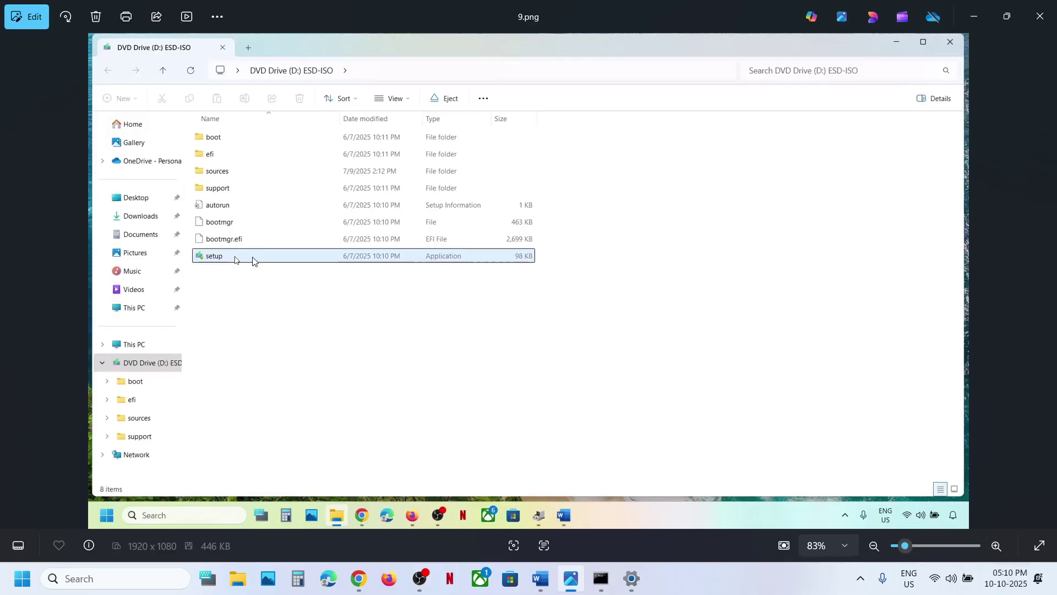
key("Right")
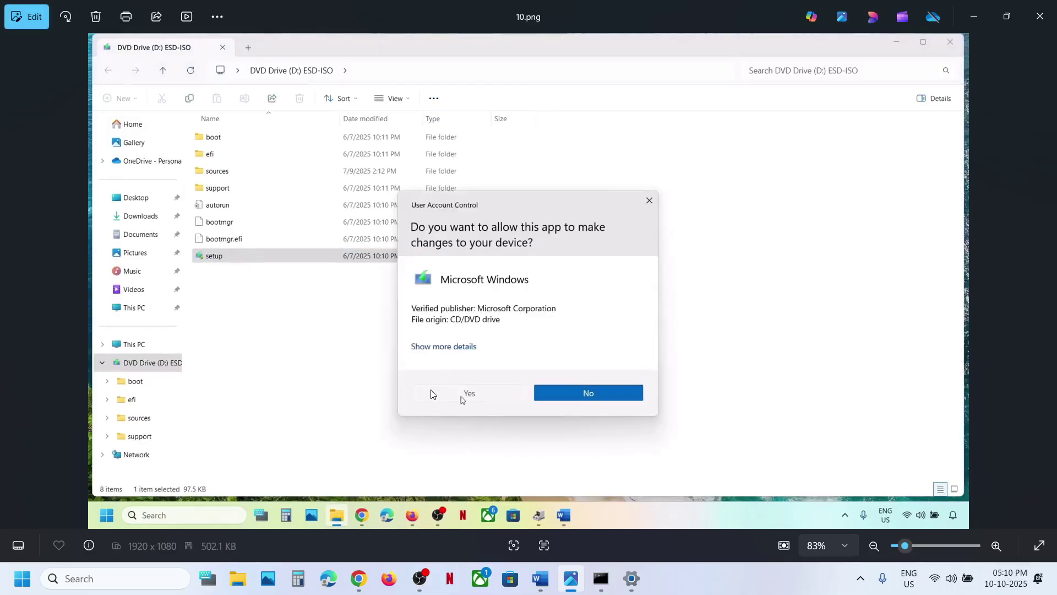
key("Right")
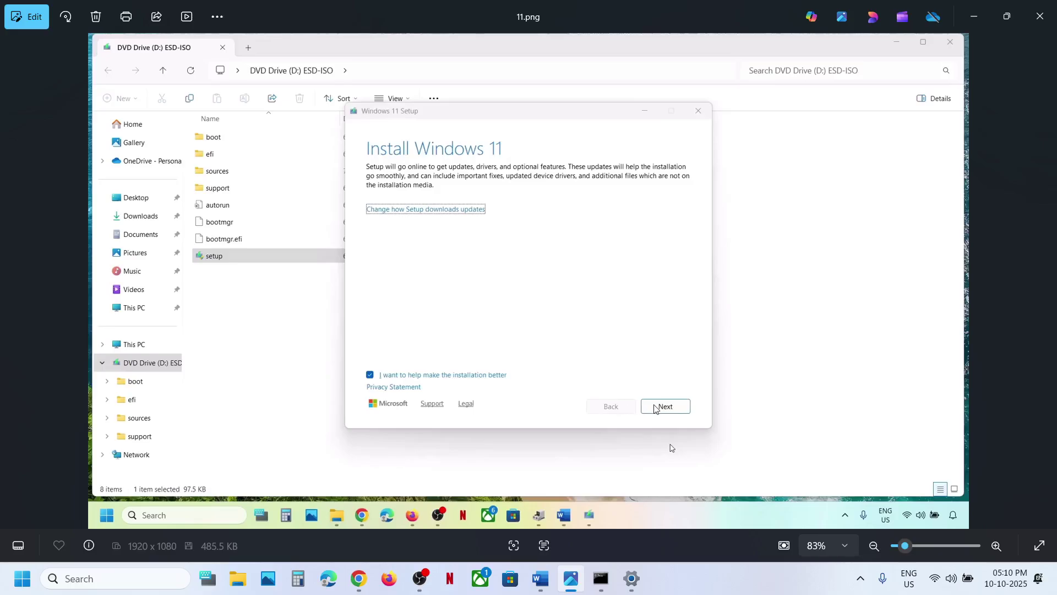
key("Right")
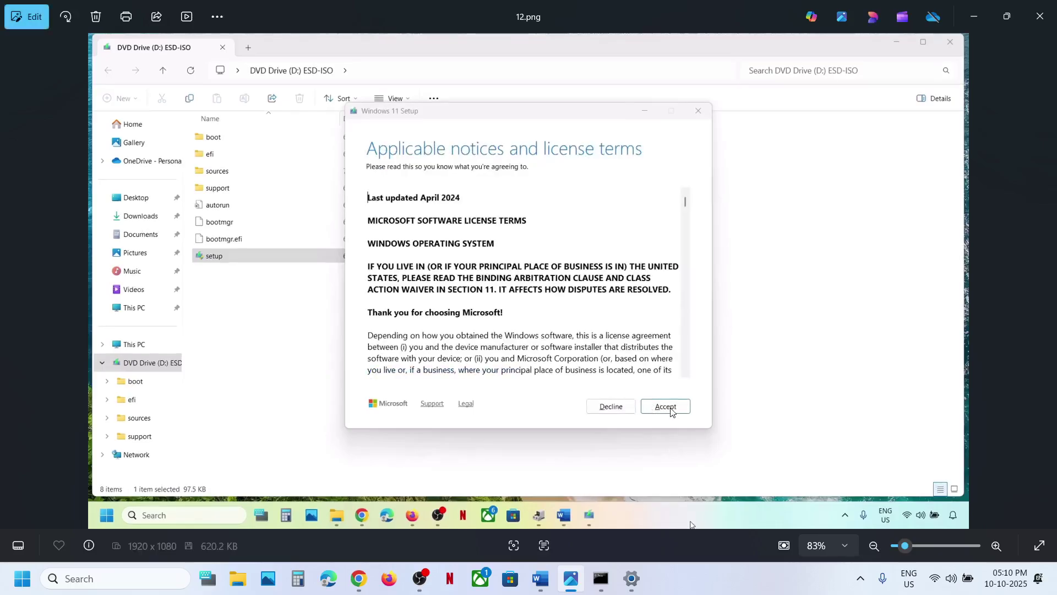
key("Right")
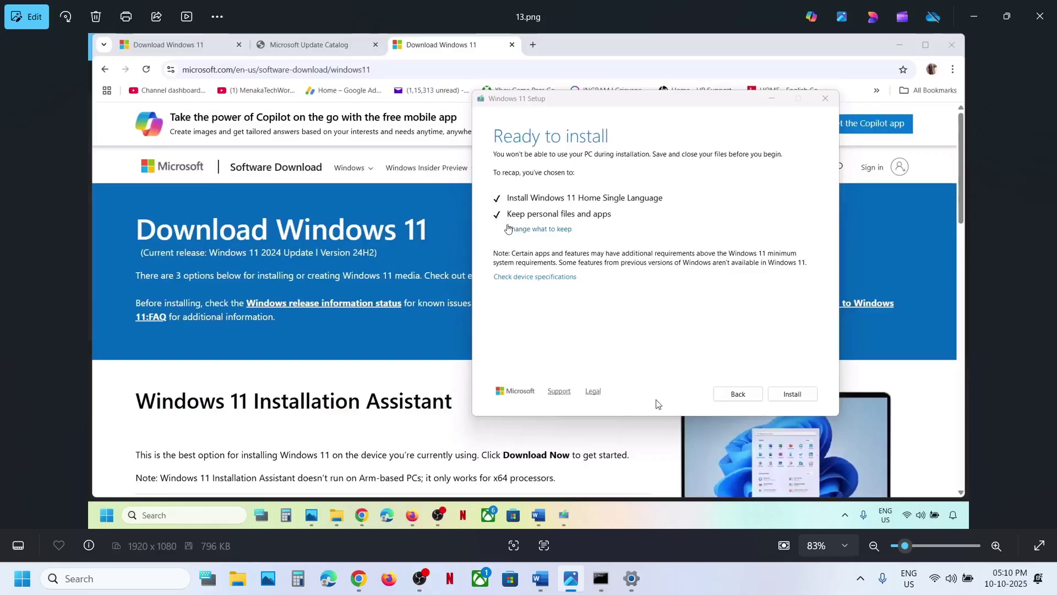
Open Update history showing KB5066613 and Windows 11 25H2 (repair version) installed 10-10-2025
left_click(631, 578)
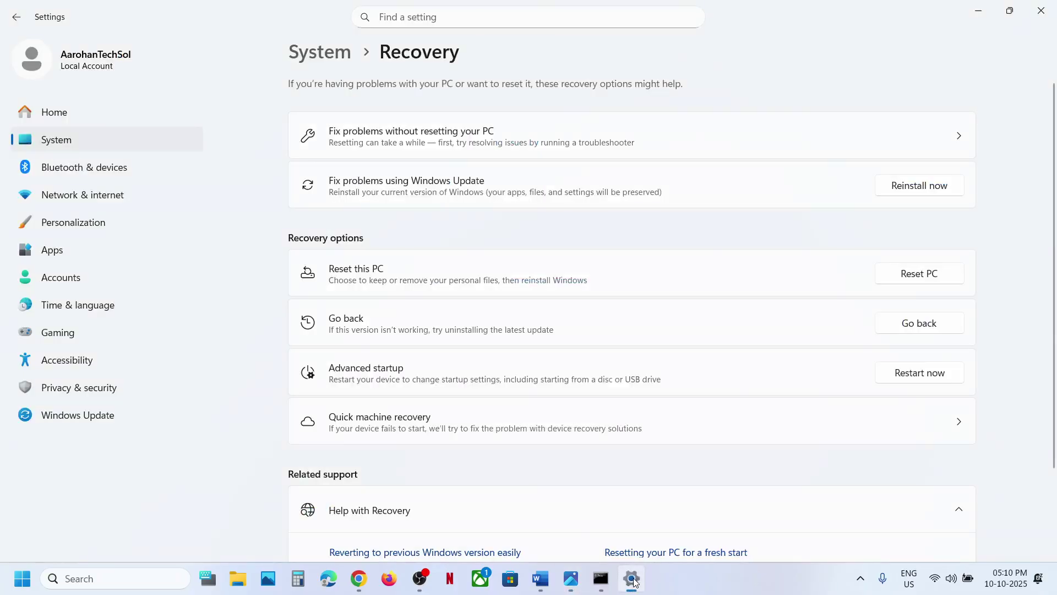
left_click(87, 414)
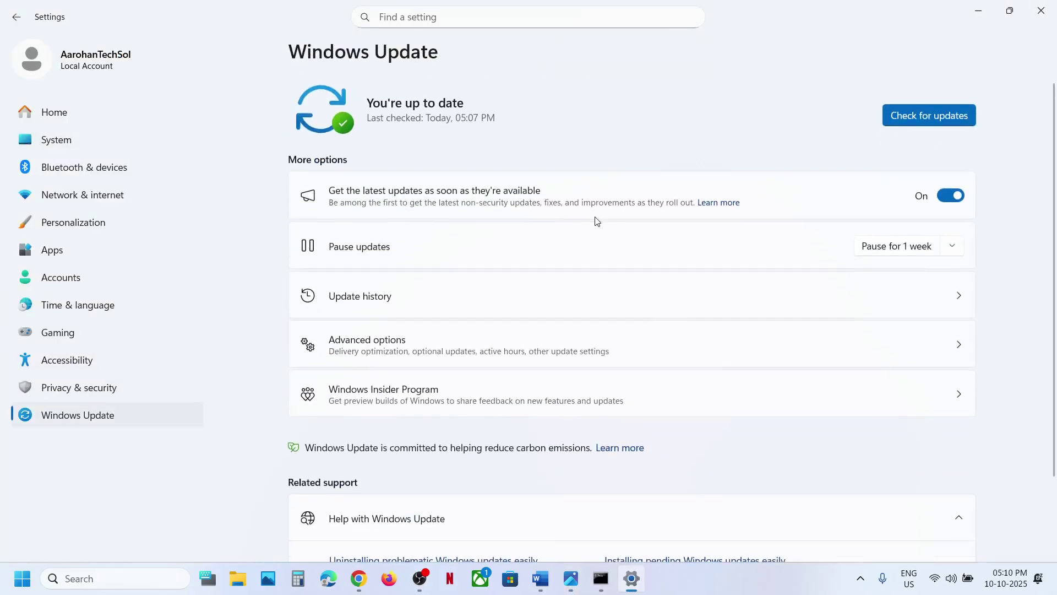
left_click(394, 300)
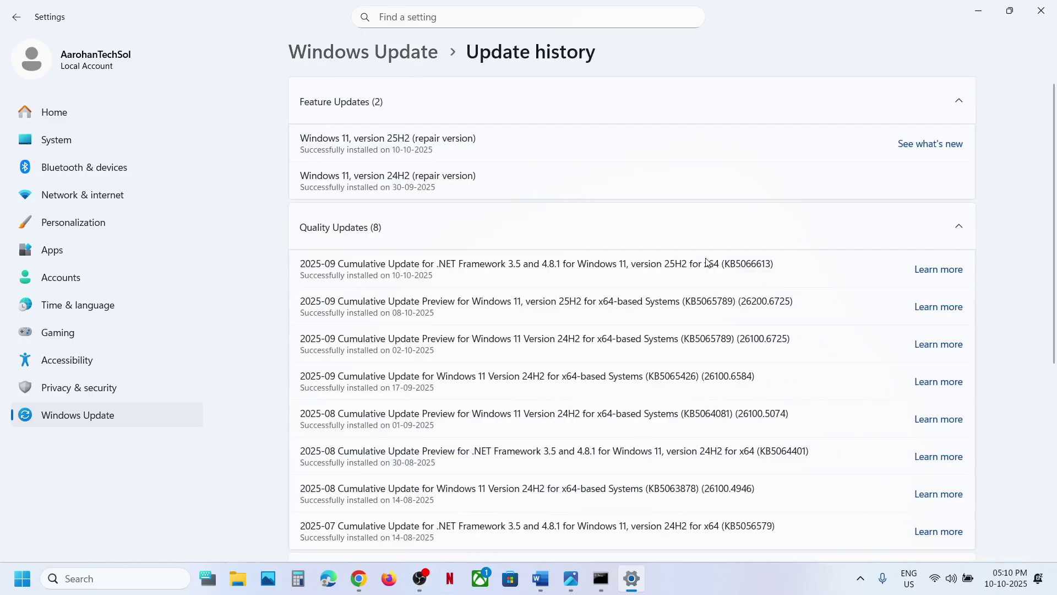
double_click(744, 266)
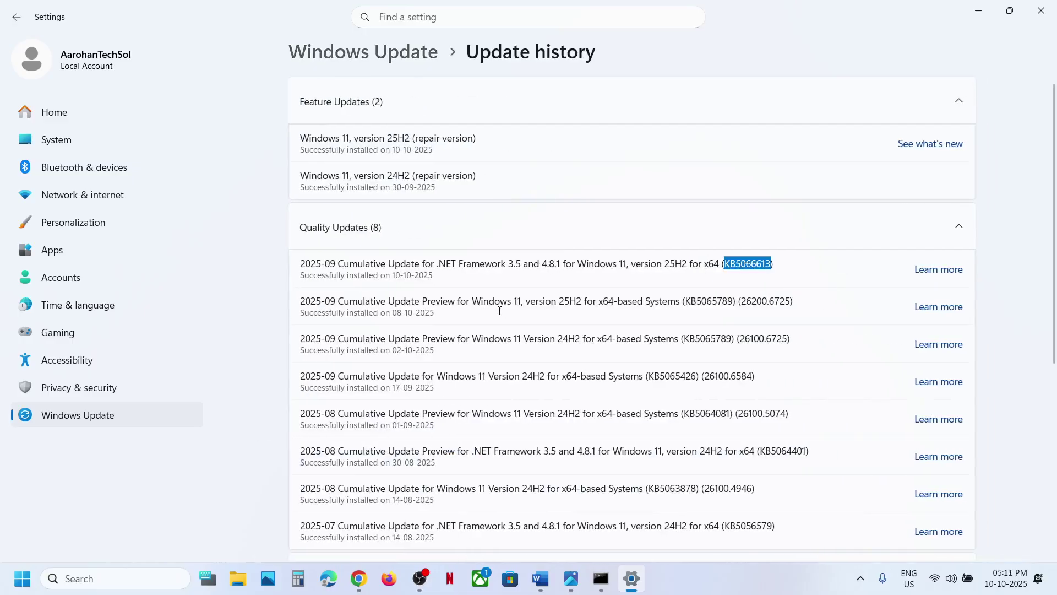